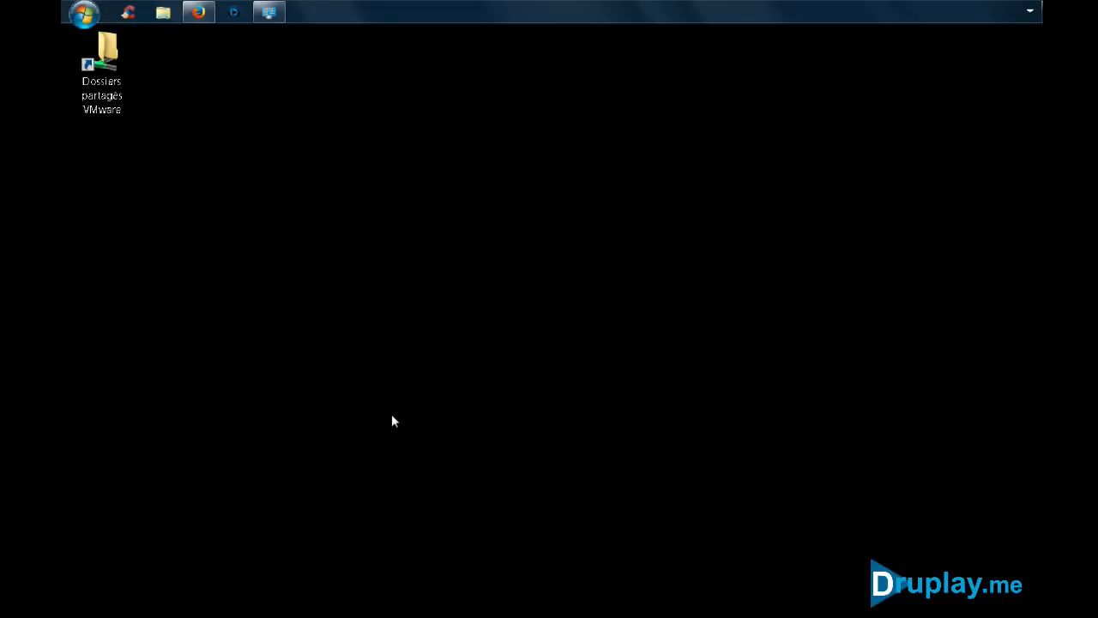
- Check in the computer's system properties whether Windows is 32-bit or 64-bit, then close the system information
left_click(84, 14)
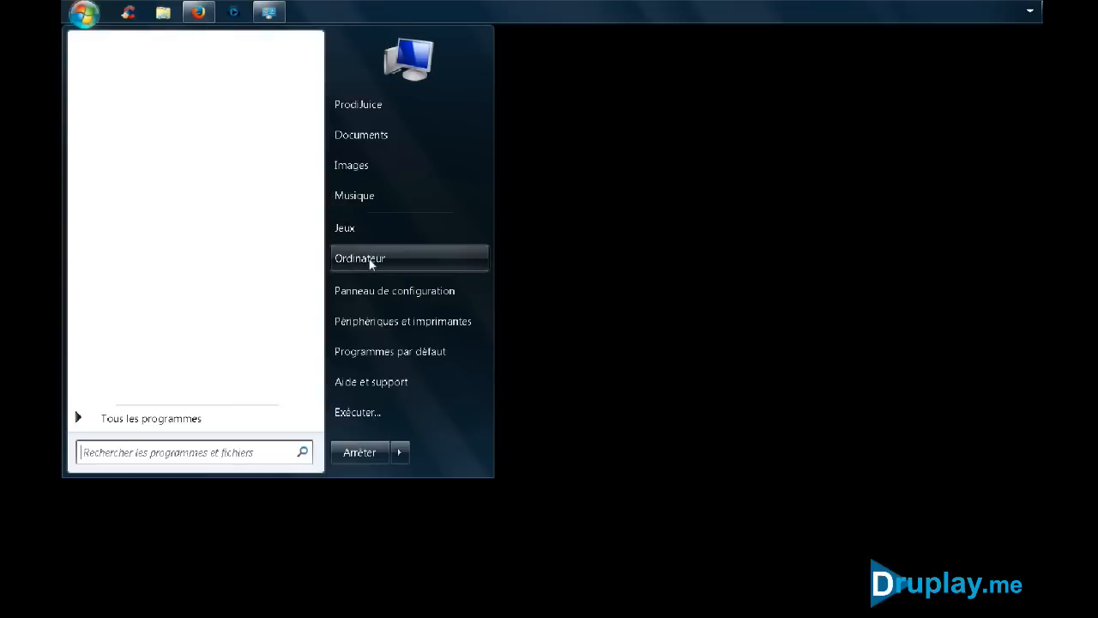
right_click(372, 264)
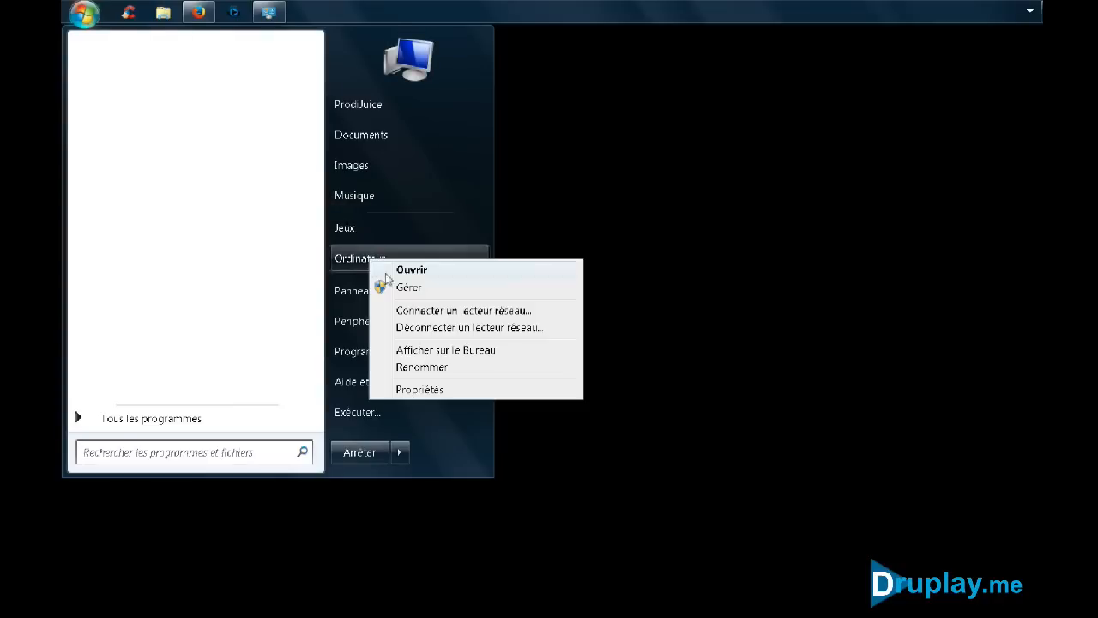
left_click(419, 390)
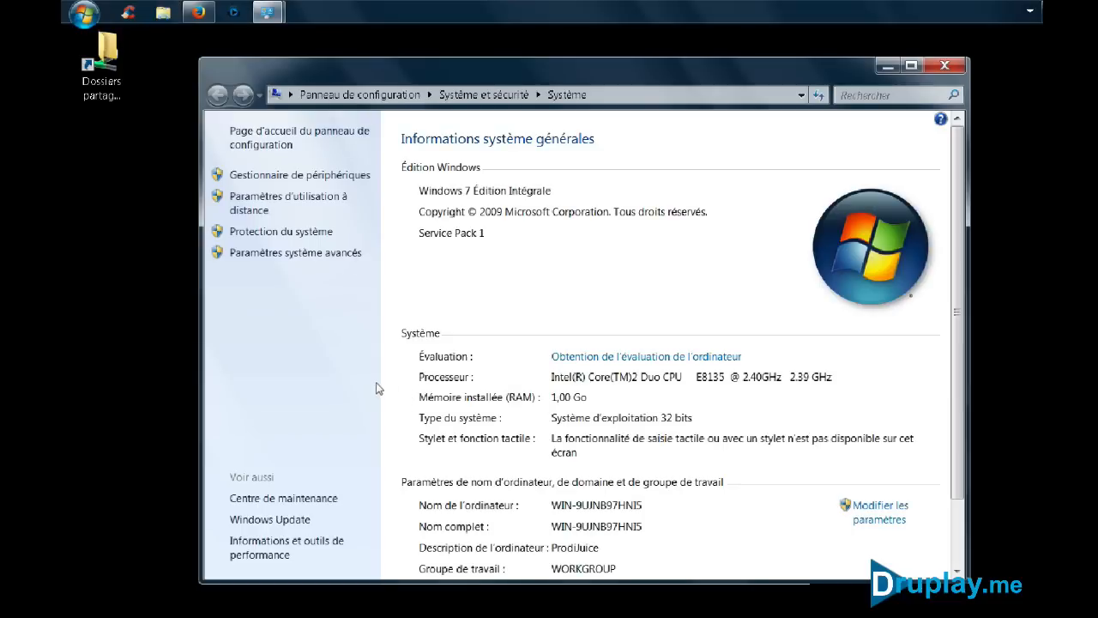
scroll(399, 367, "down", 2)
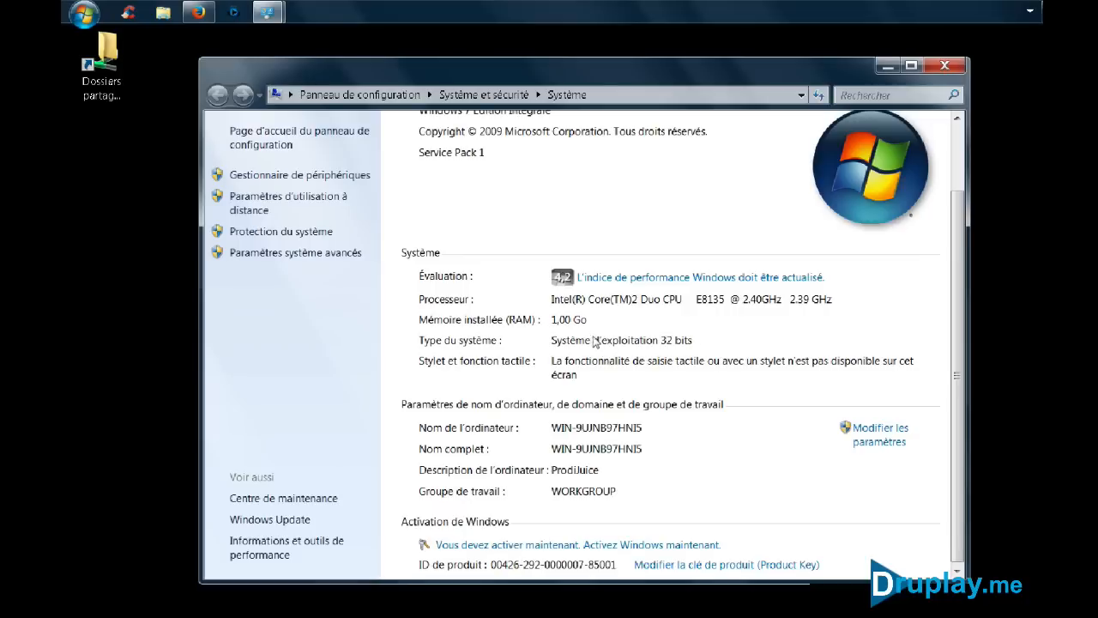
left_click(938, 68)
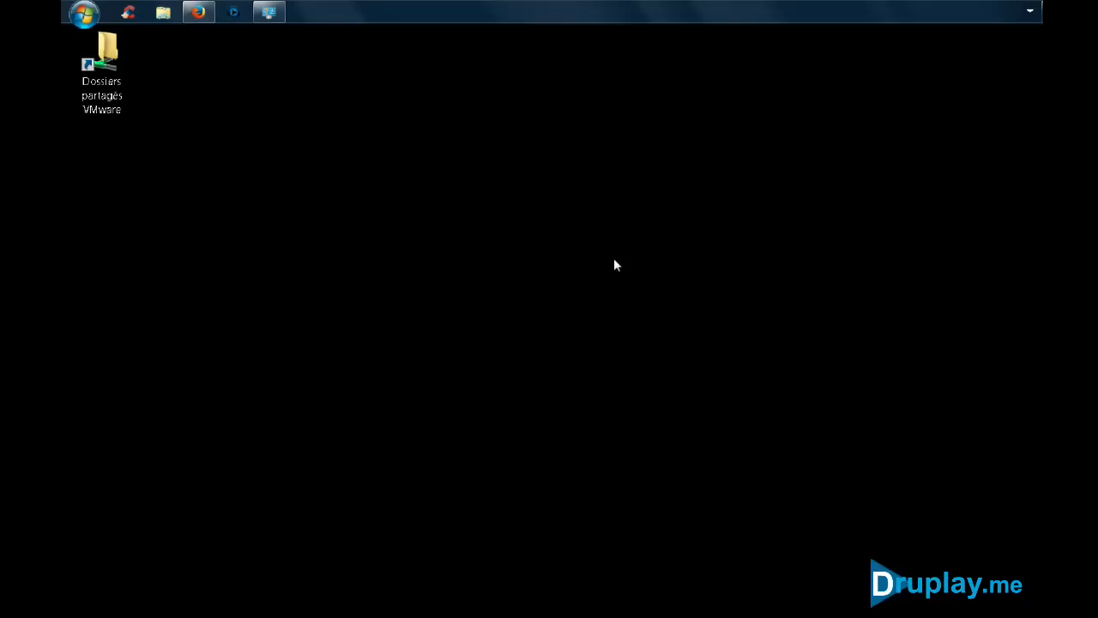
- Search Google for "wamp" in Firefox and open the WampServer website
left_click(205, 14)
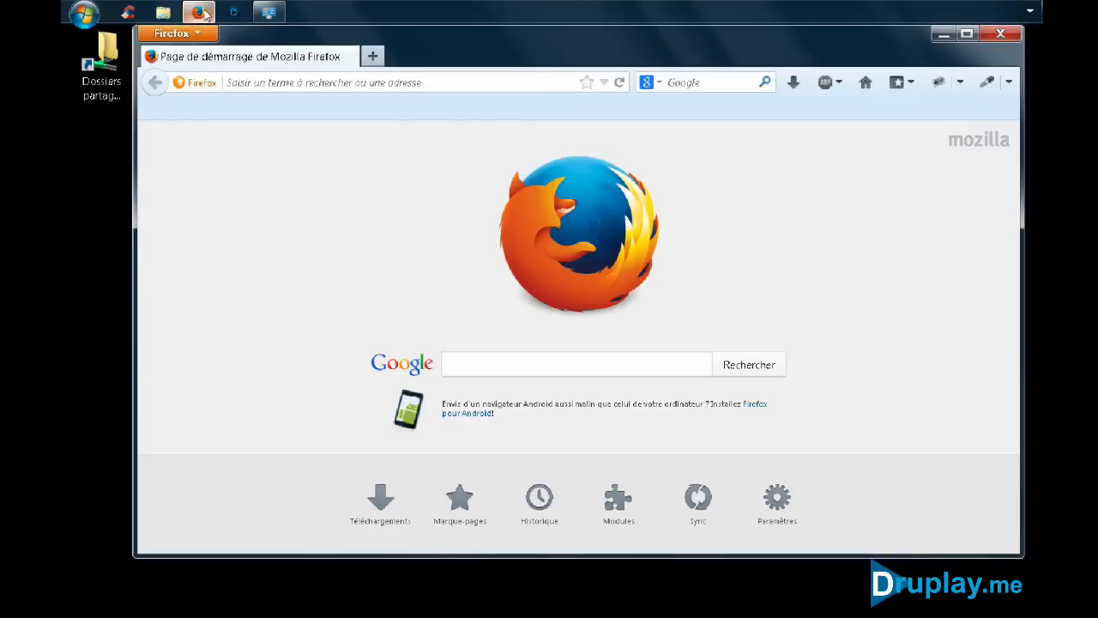
left_click(475, 364)
type("wamp")
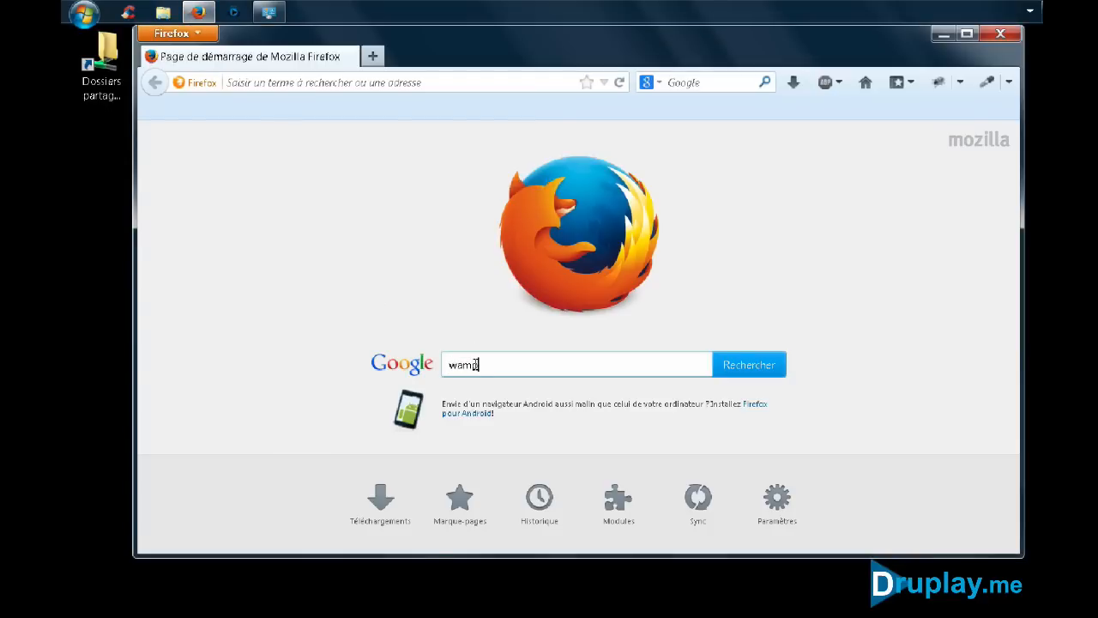
key("Return")
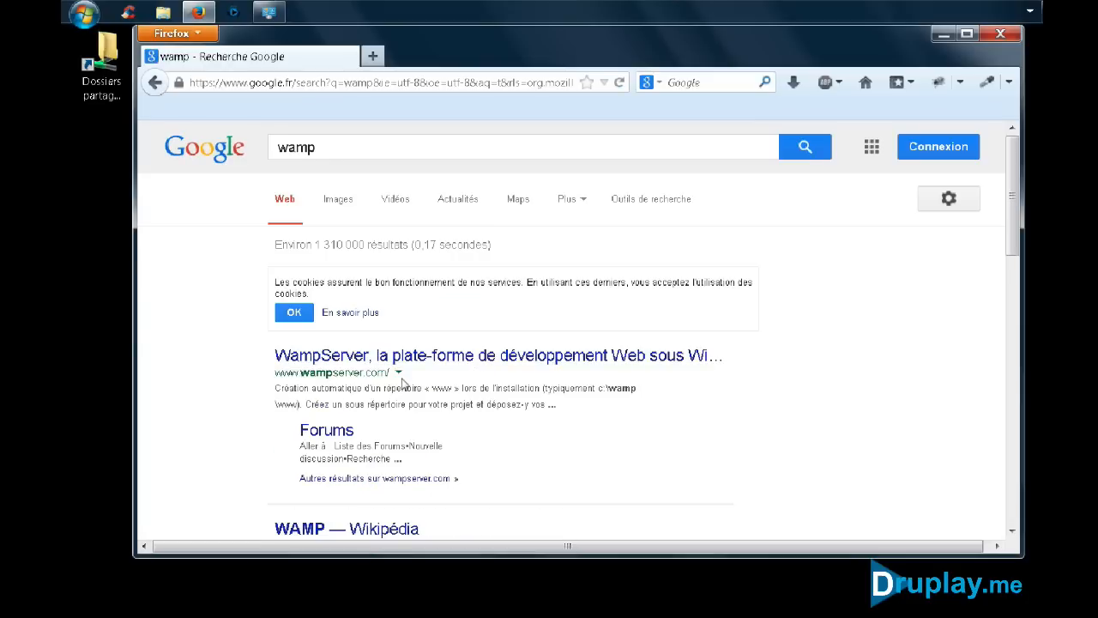
left_click(425, 360)
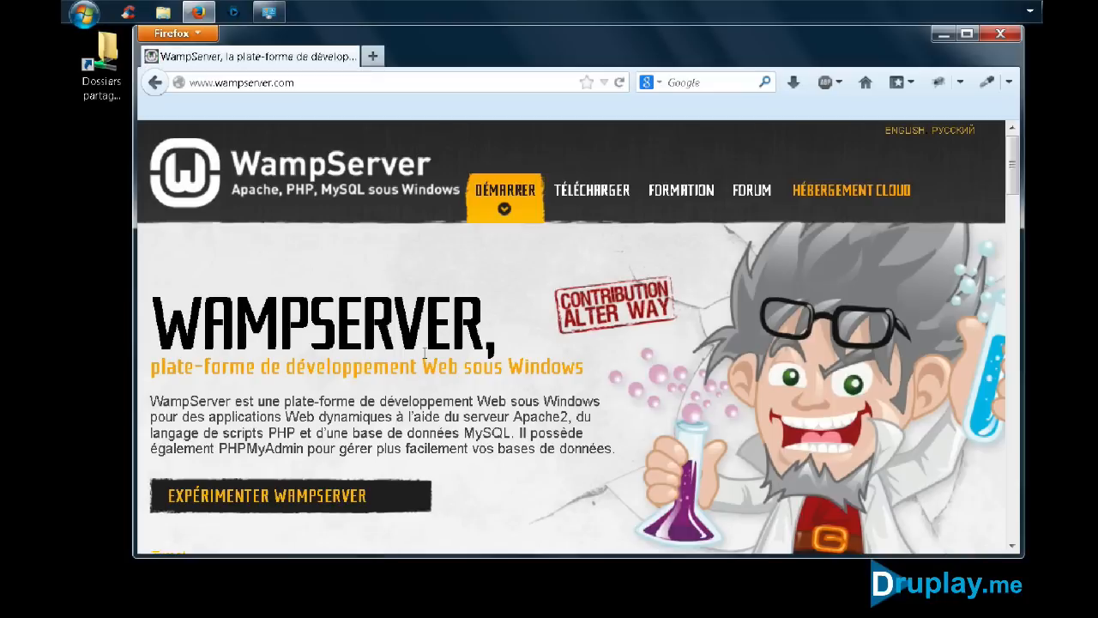
- Download the WampServer (32 bits & PHP 5.4) 2.4 installer through the direct download, save the file and close the browser
scroll(425, 352, "down", 3)
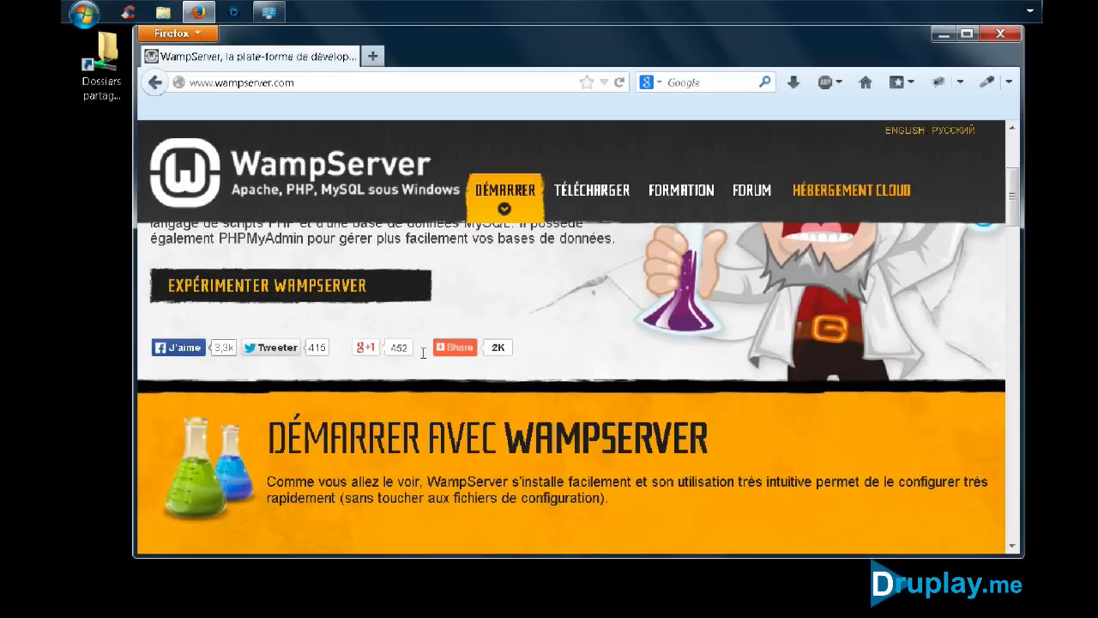
scroll(423, 352, "up", 3)
left_click(590, 187)
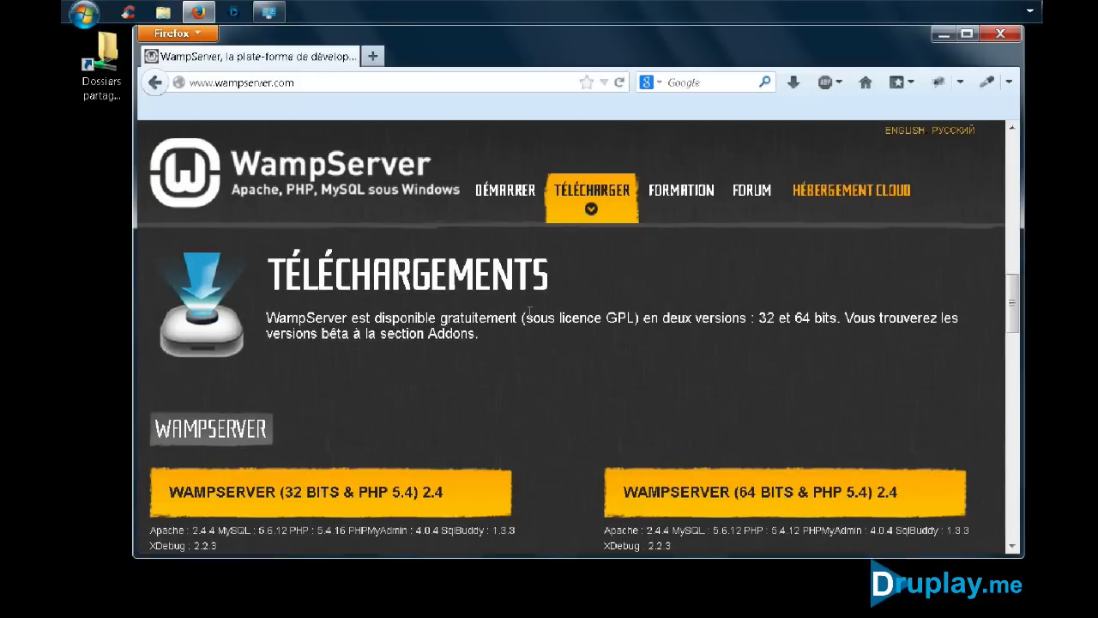
scroll(529, 311, "down", 2)
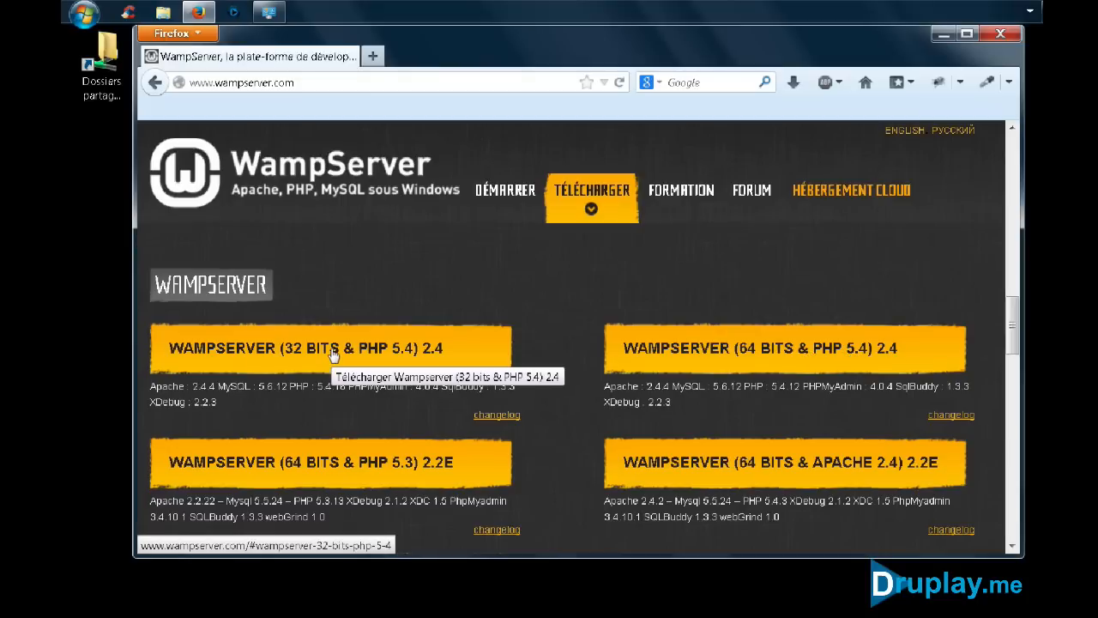
left_click(305, 347)
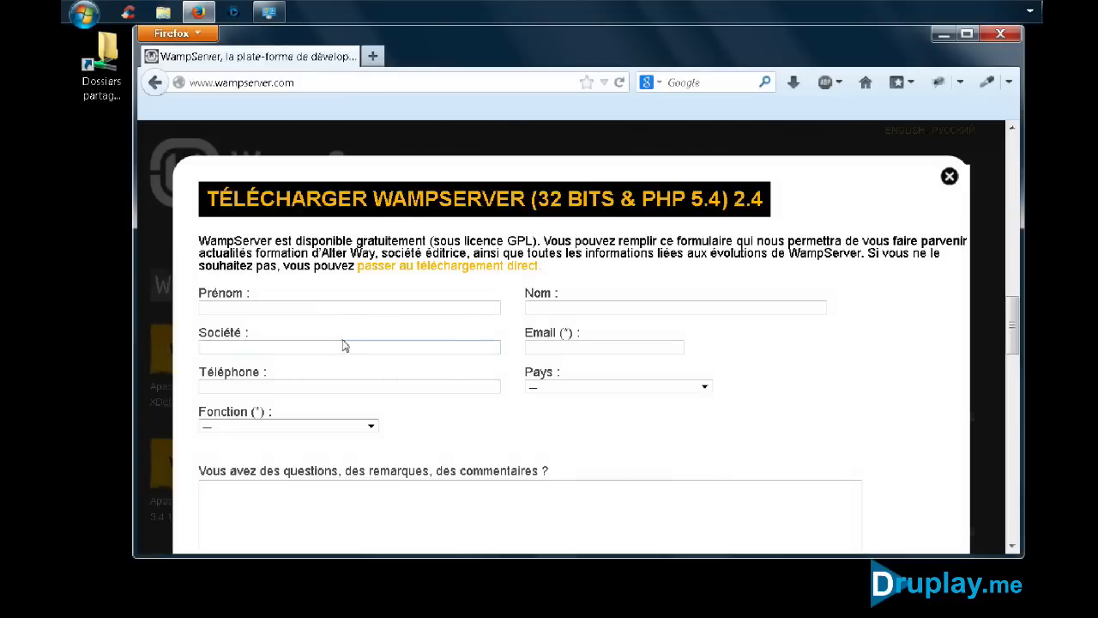
left_click(447, 267)
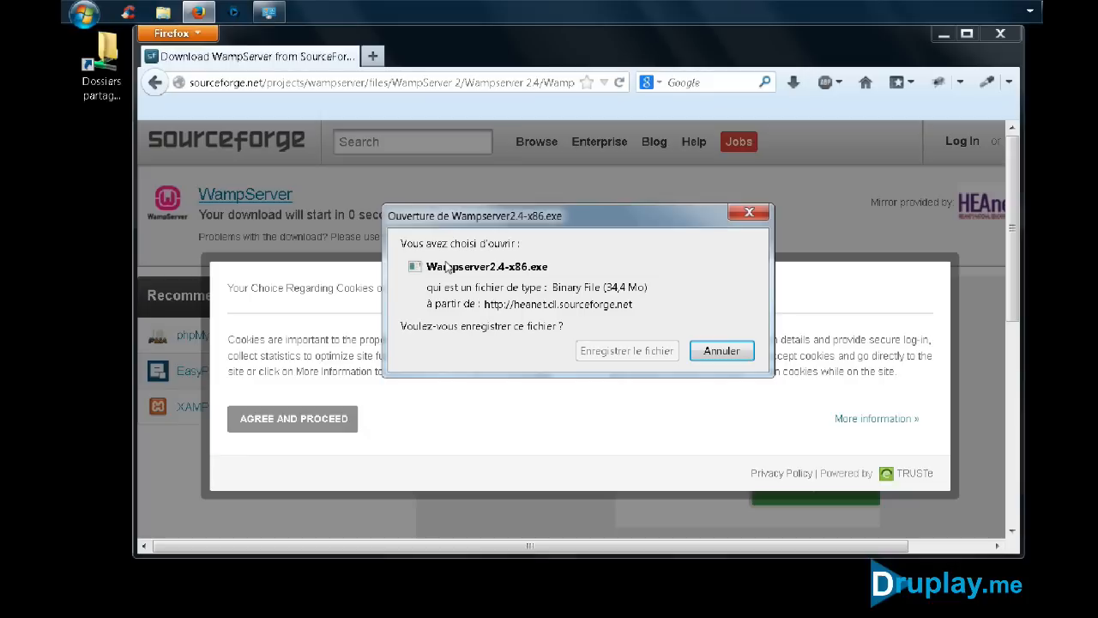
left_click(618, 353)
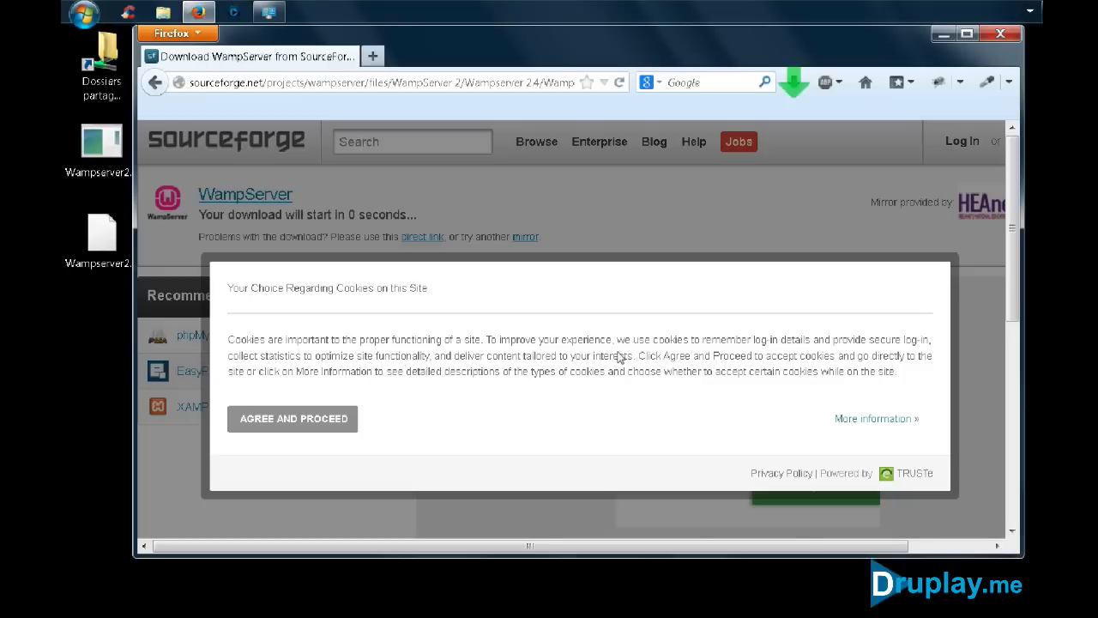
left_click(1001, 34)
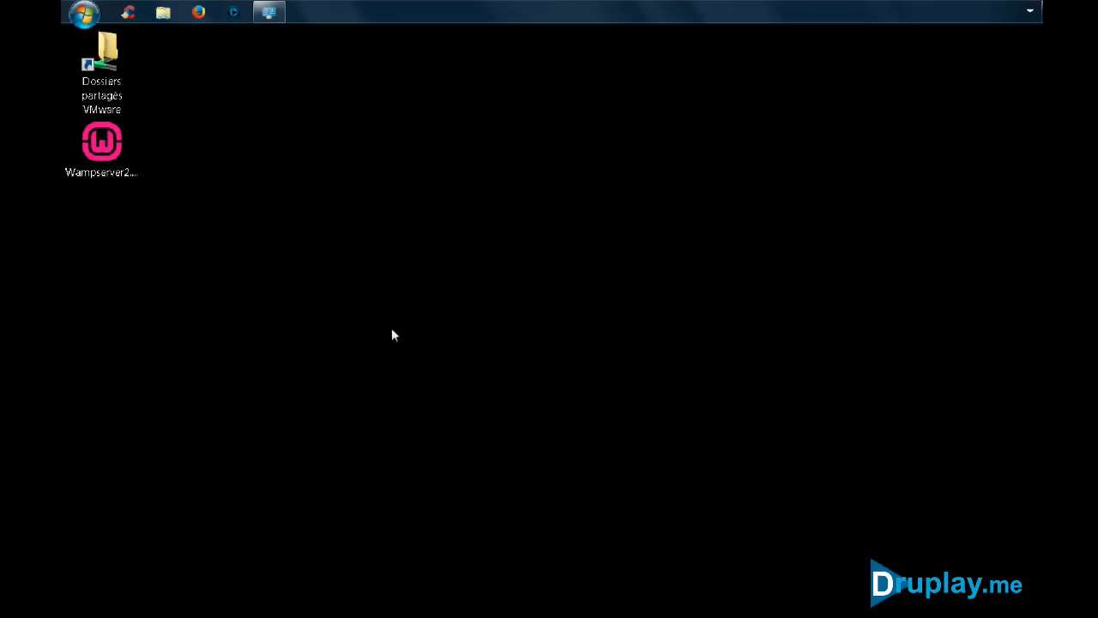
- Run the downloaded Wampserver2.4-x86.exe installer from the desktop and accept its license agreement
double_click(107, 148)
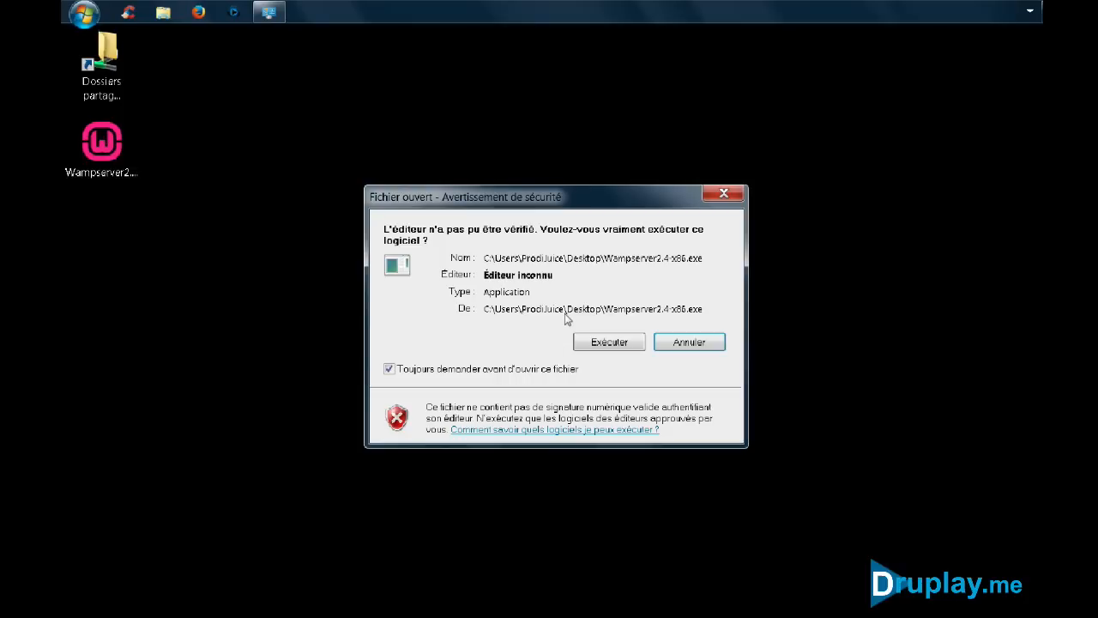
left_click(617, 344)
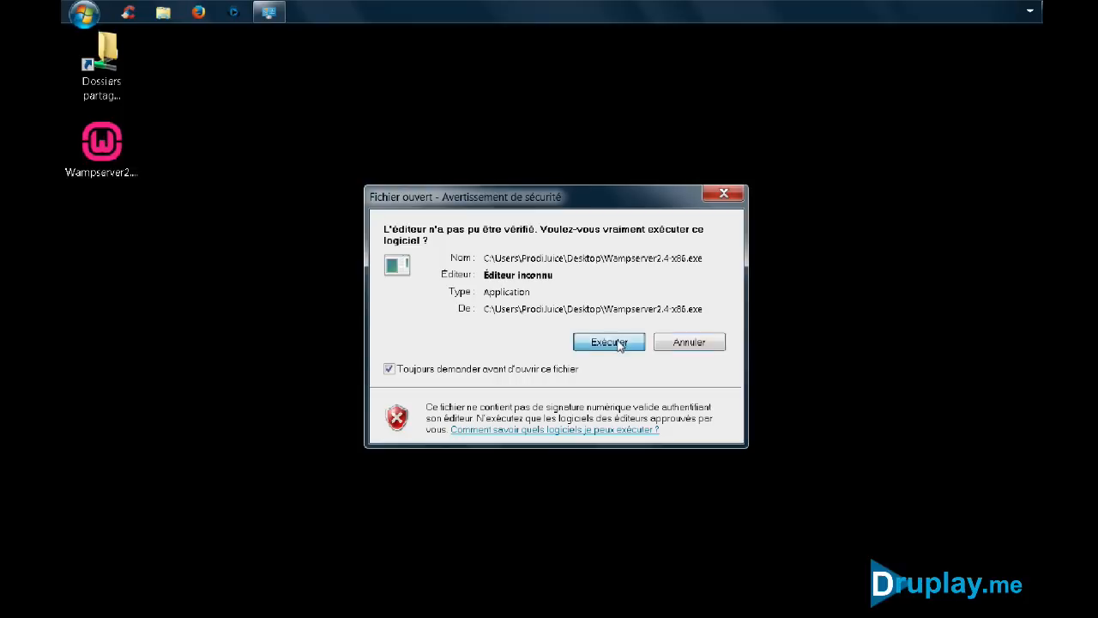
left_click(626, 356)
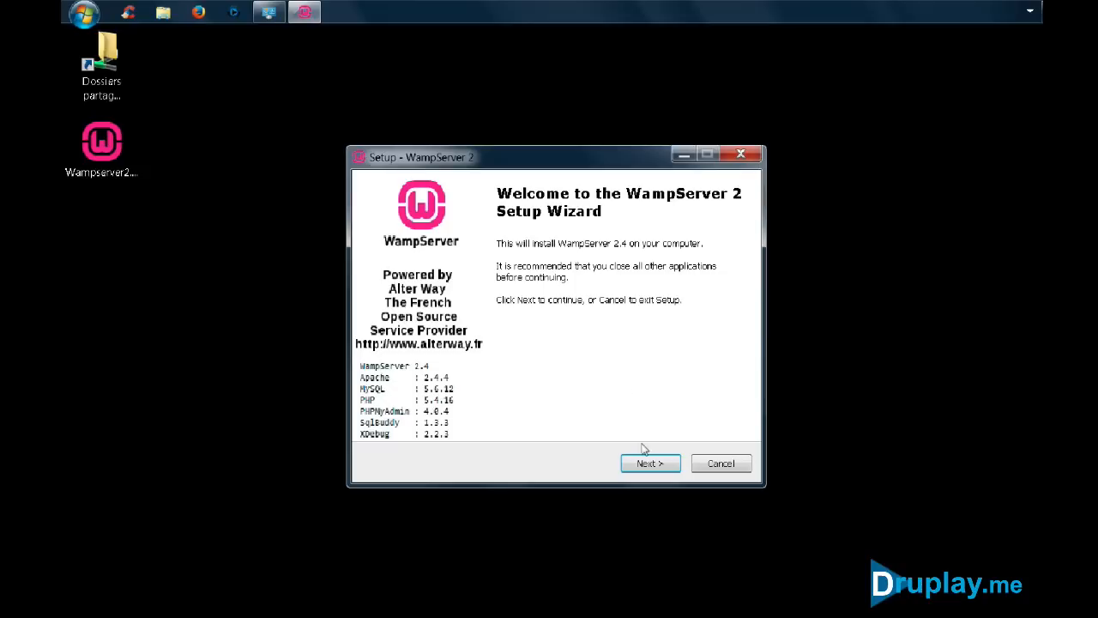
left_click(645, 465)
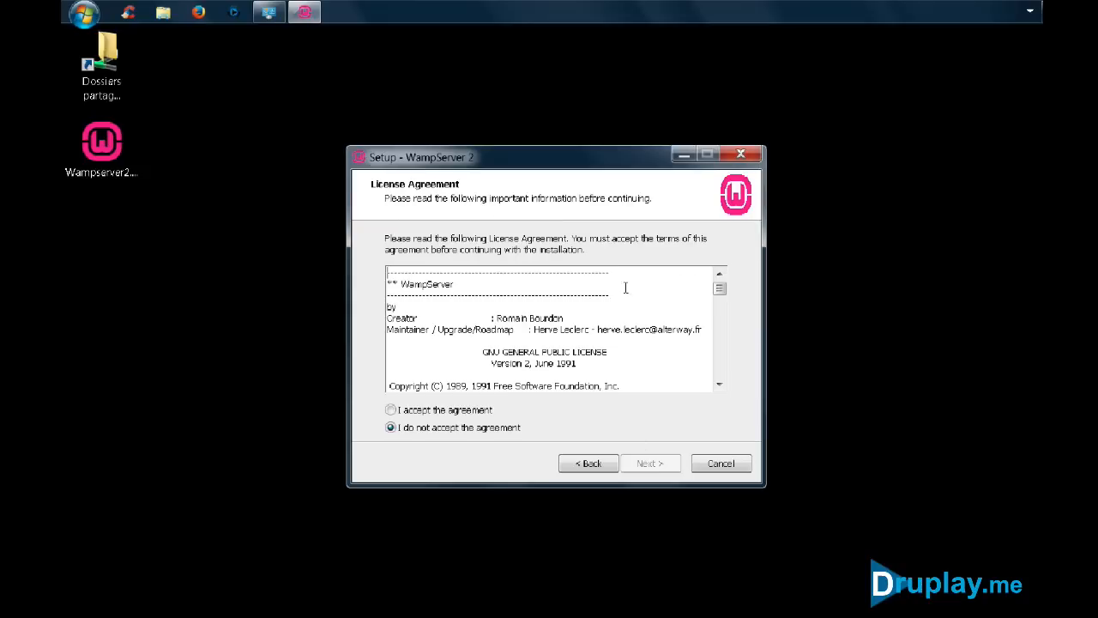
left_click(391, 410)
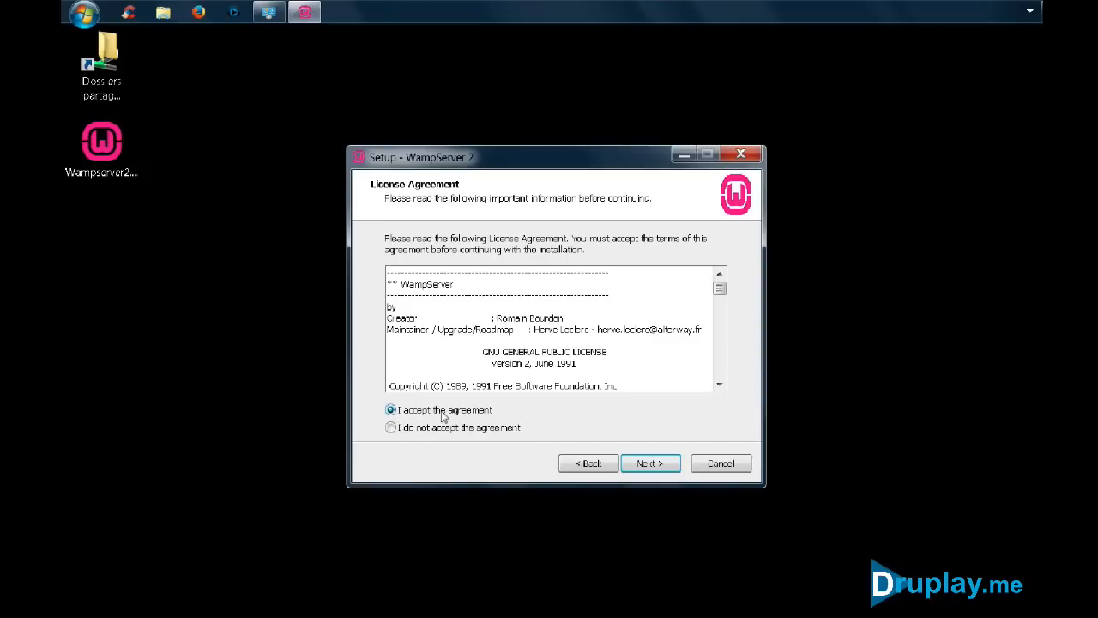
left_click(661, 466)
- Install WampServer 2 in c:\wamp without creating Quick Launch or desktop icons
left_click(438, 297)
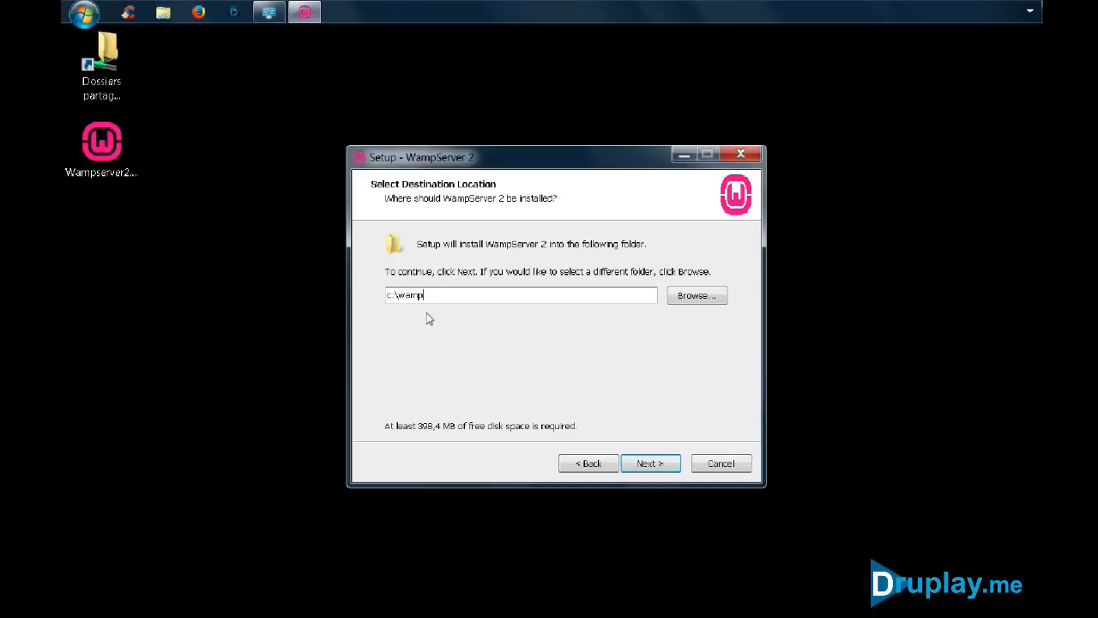
left_click(649, 467)
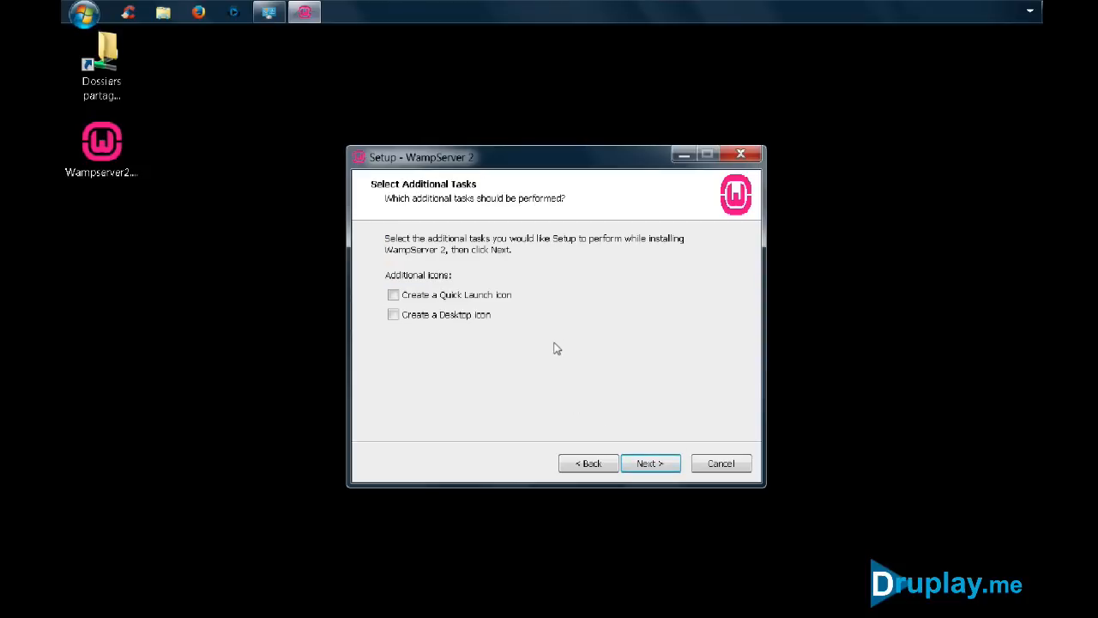
left_click(652, 466)
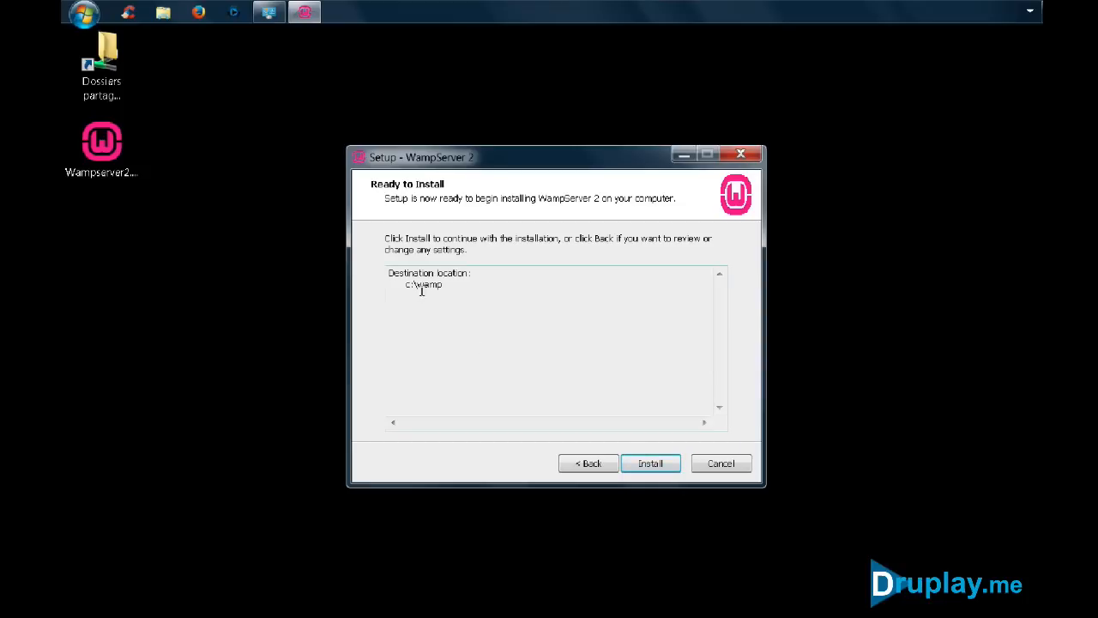
left_click(649, 467)
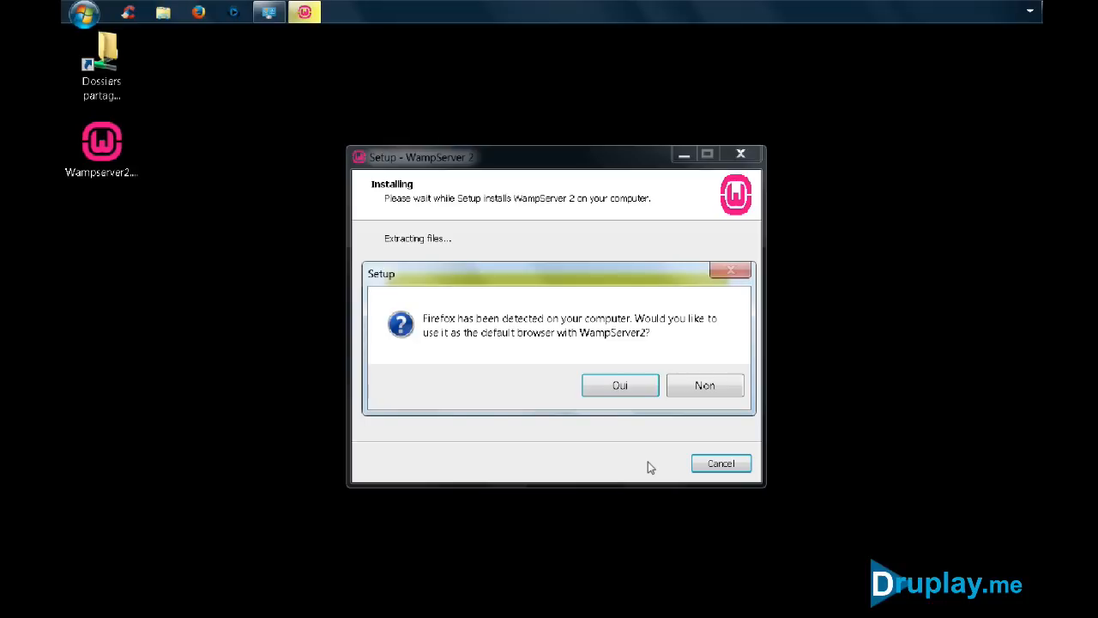
- Finish the setup with Firefox as default browser and the default PHP mail parameters, and authorize wampmanager.exe to launch
left_click(616, 386)
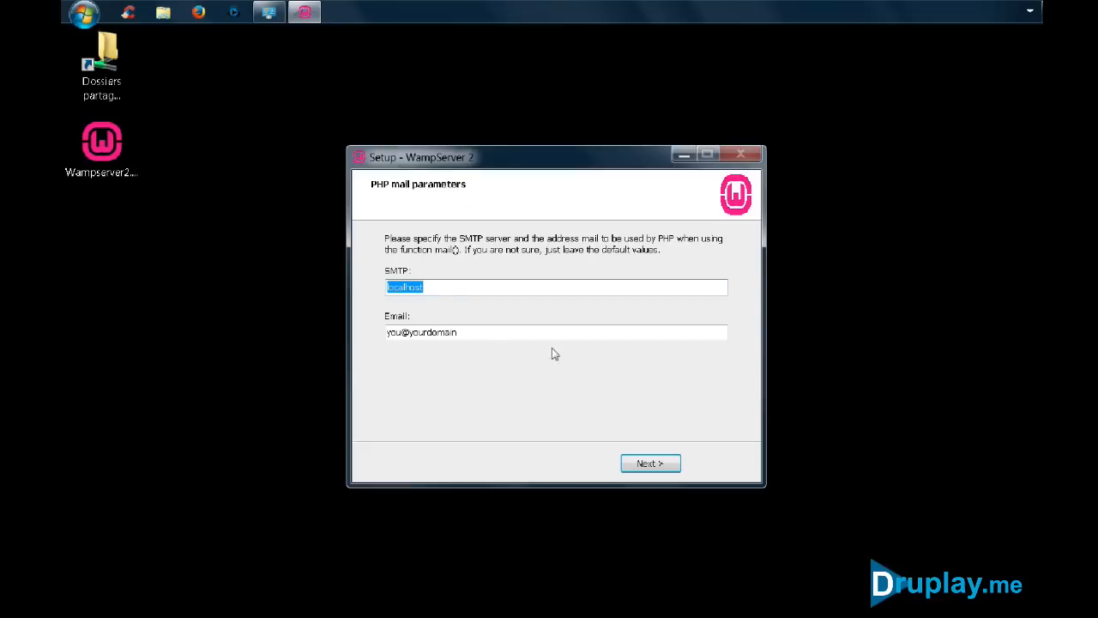
left_click(659, 468)
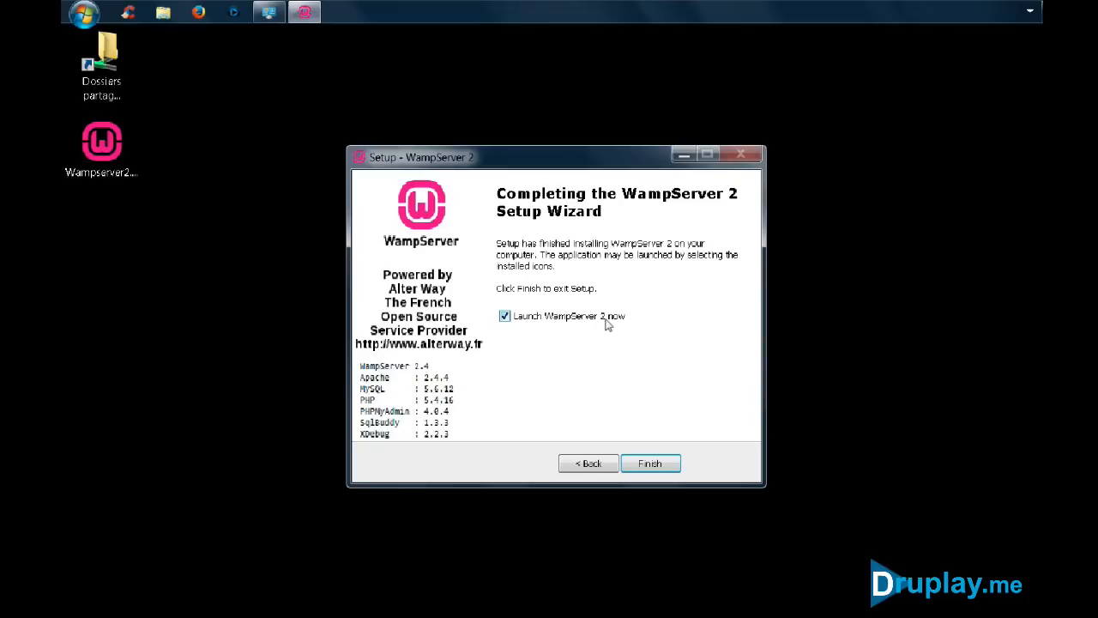
left_click(652, 464)
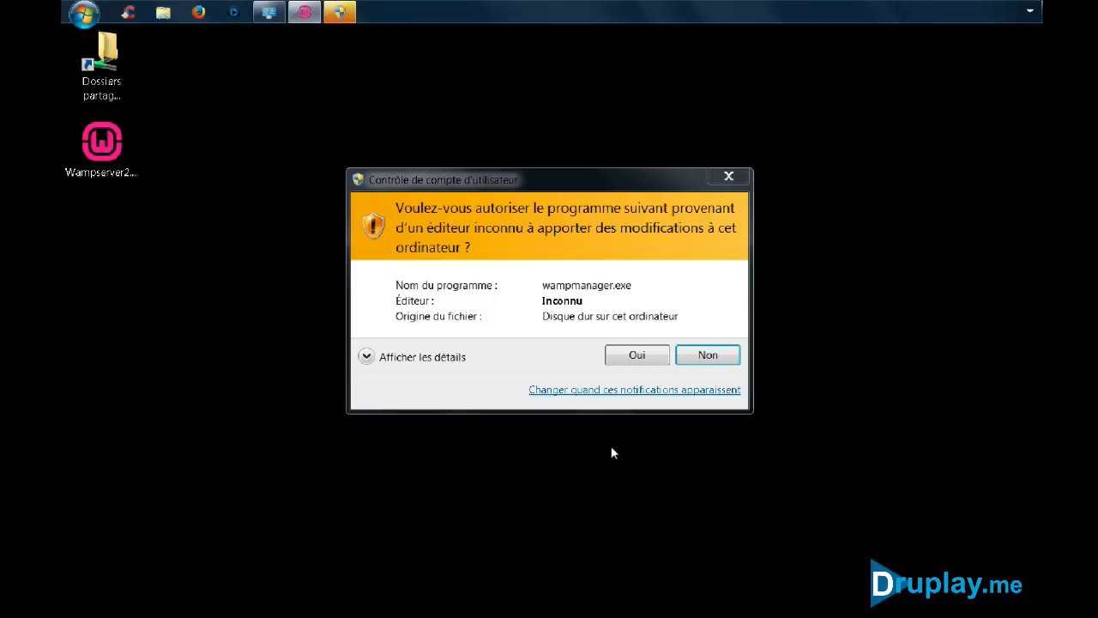
left_click(639, 355)
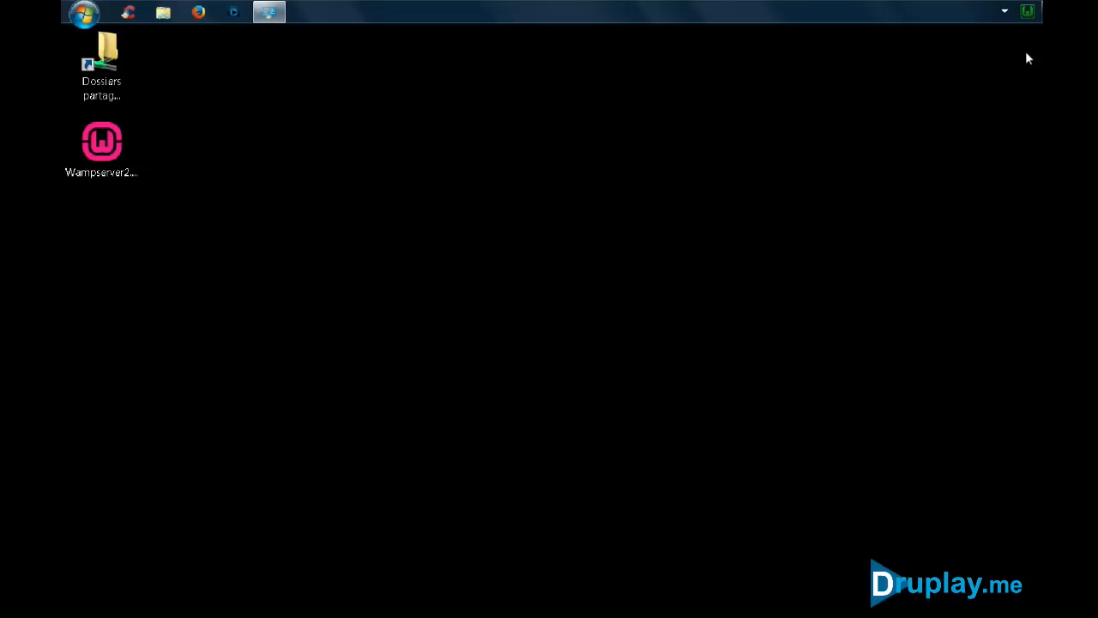
- Set the Aestan Tray Menu (WAMPSERVER) notification icon to "Afficher l'icône et les notifications" and save the change
left_click(1002, 14)
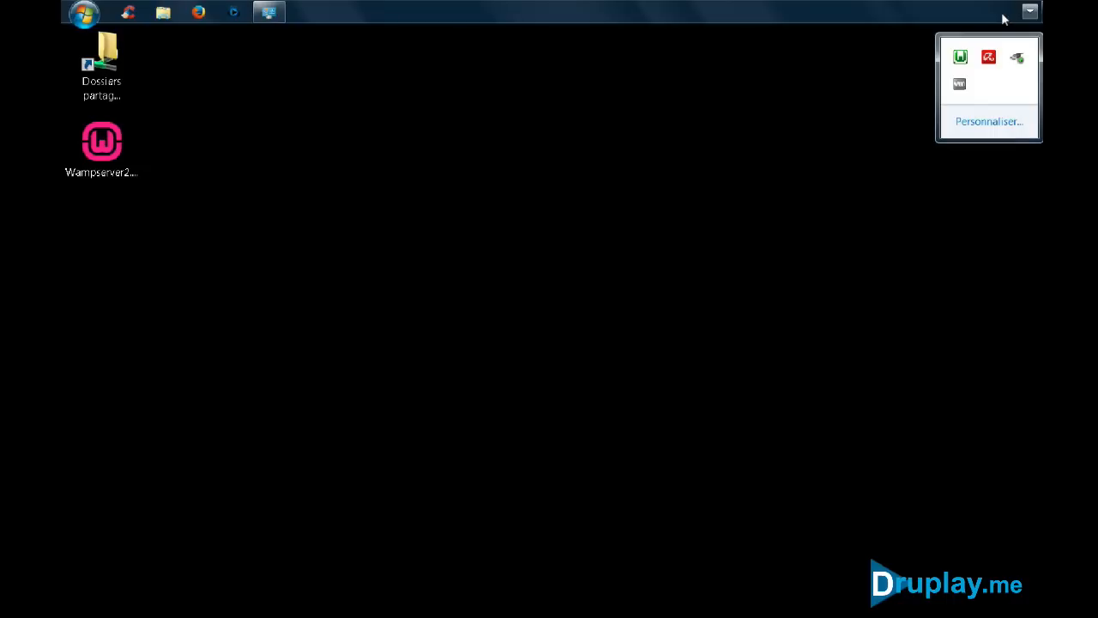
left_click(986, 120)
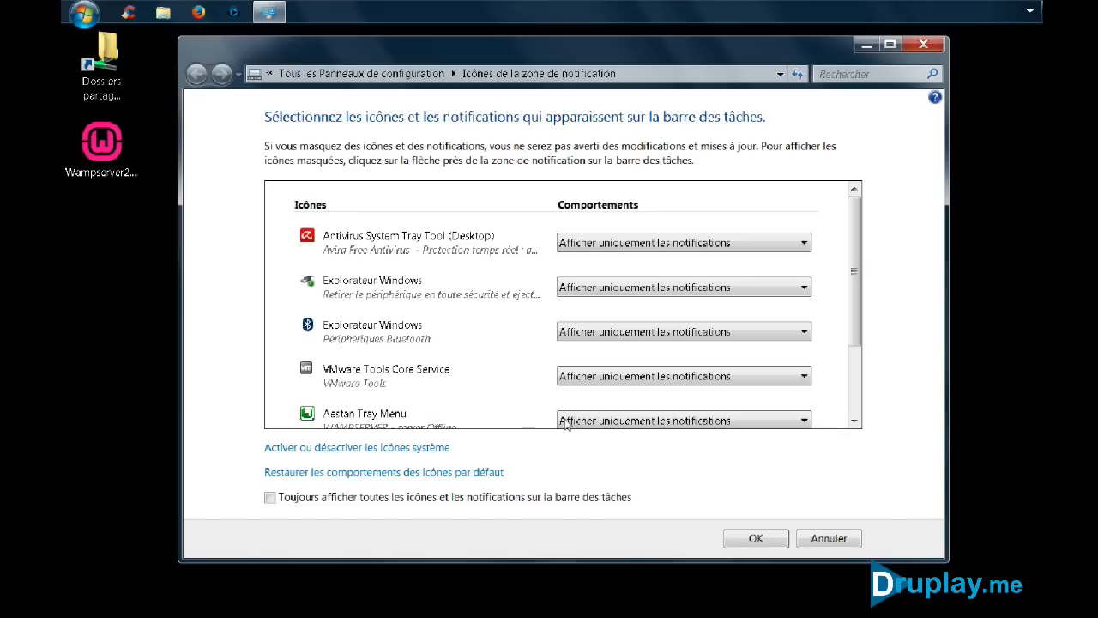
left_click(657, 420)
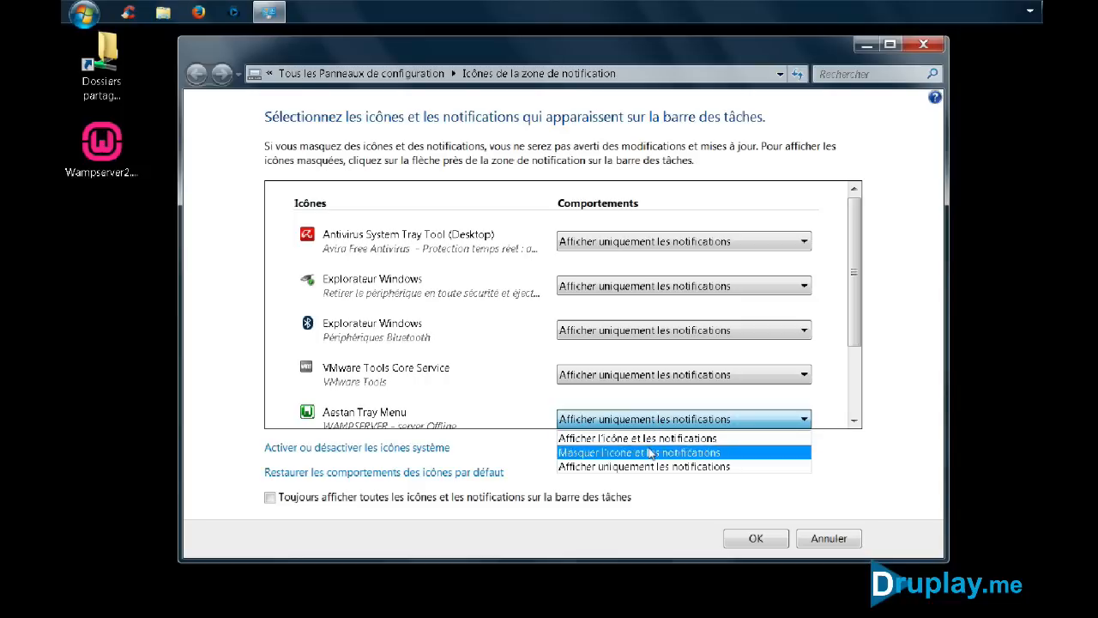
left_click(650, 439)
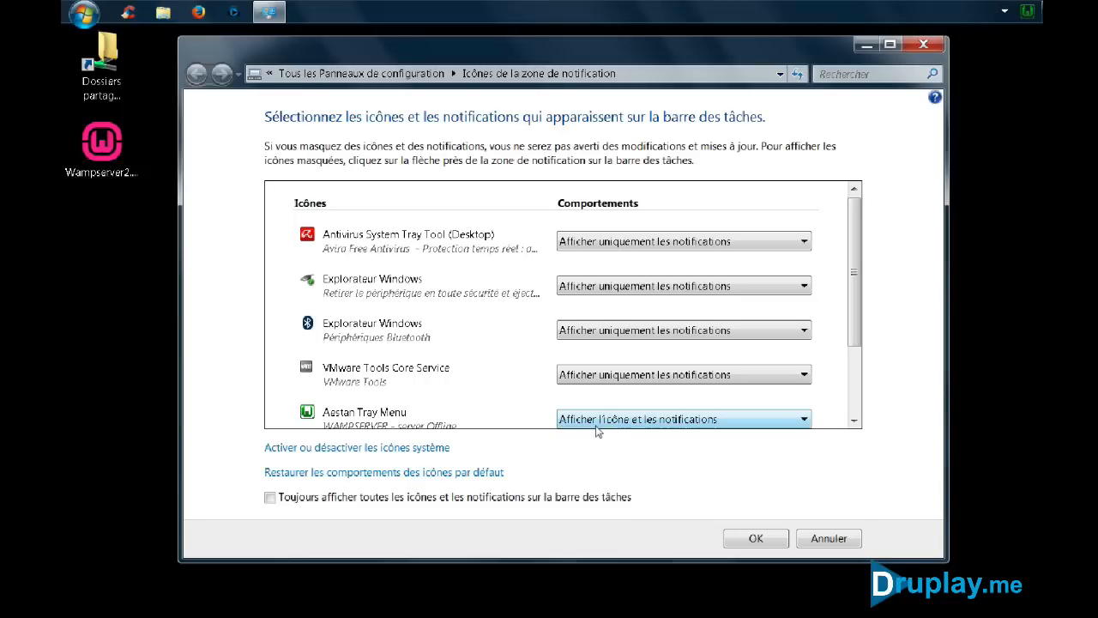
left_click(758, 543)
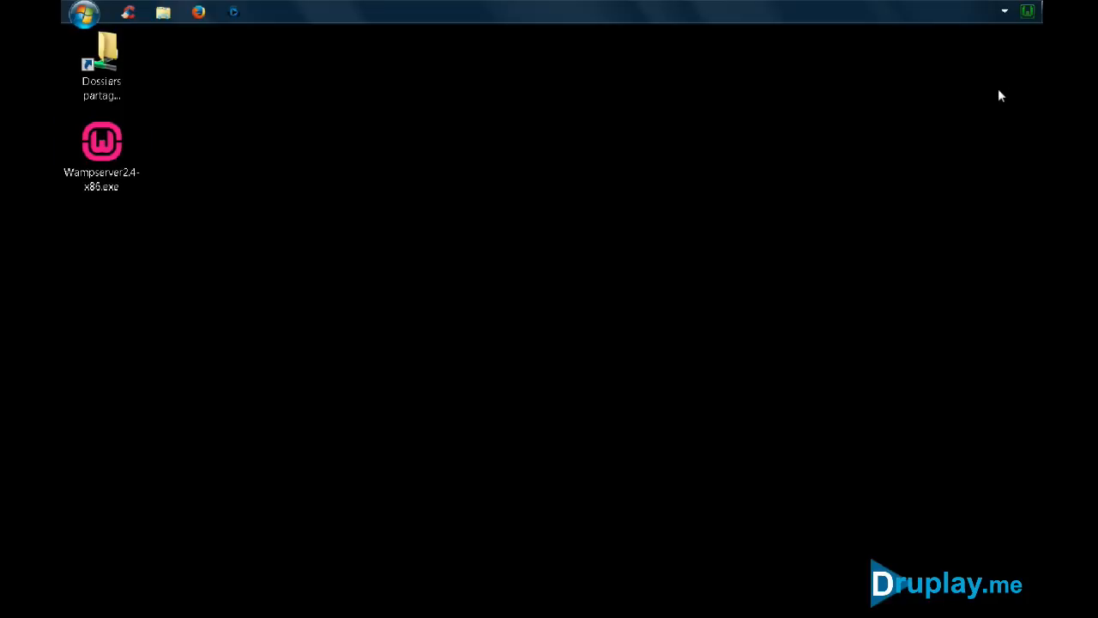
- Set the WampServer interface language to french
right_click(1028, 16)
mouse_move(1017, 69)
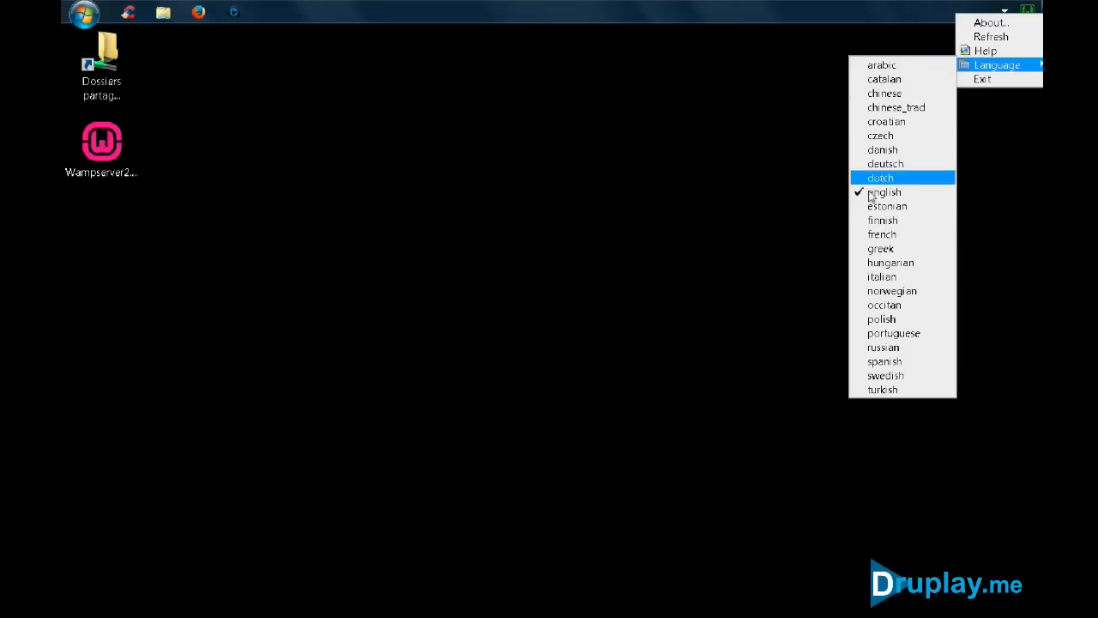
left_click(874, 237)
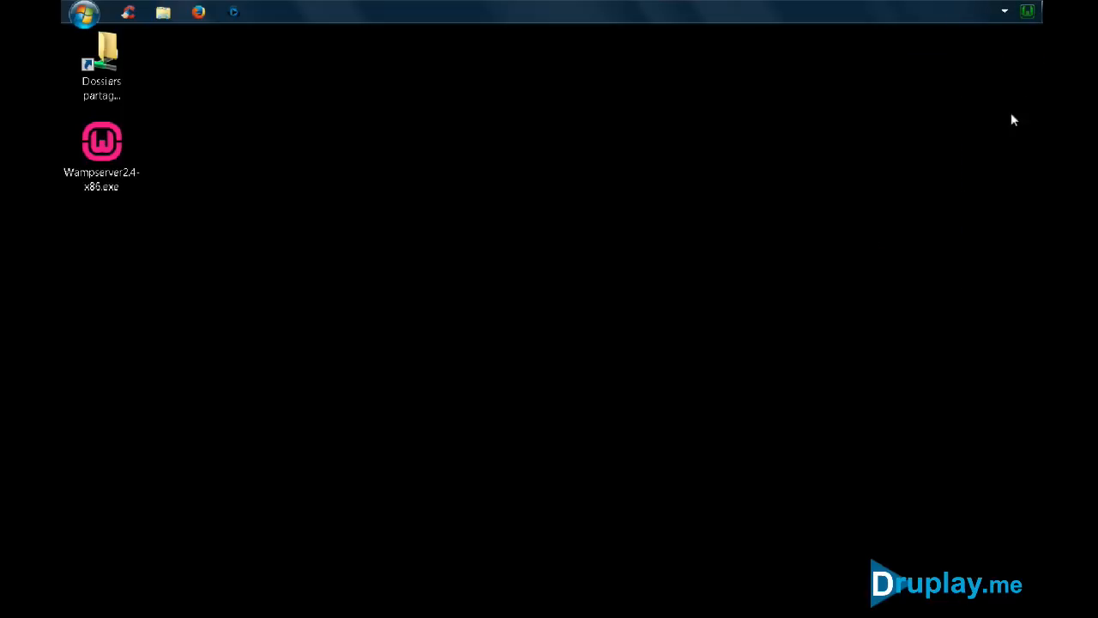
- Open the WampServer Localhost home page, review its server configuration, tools and aliases, and close the browser
left_click(1028, 14)
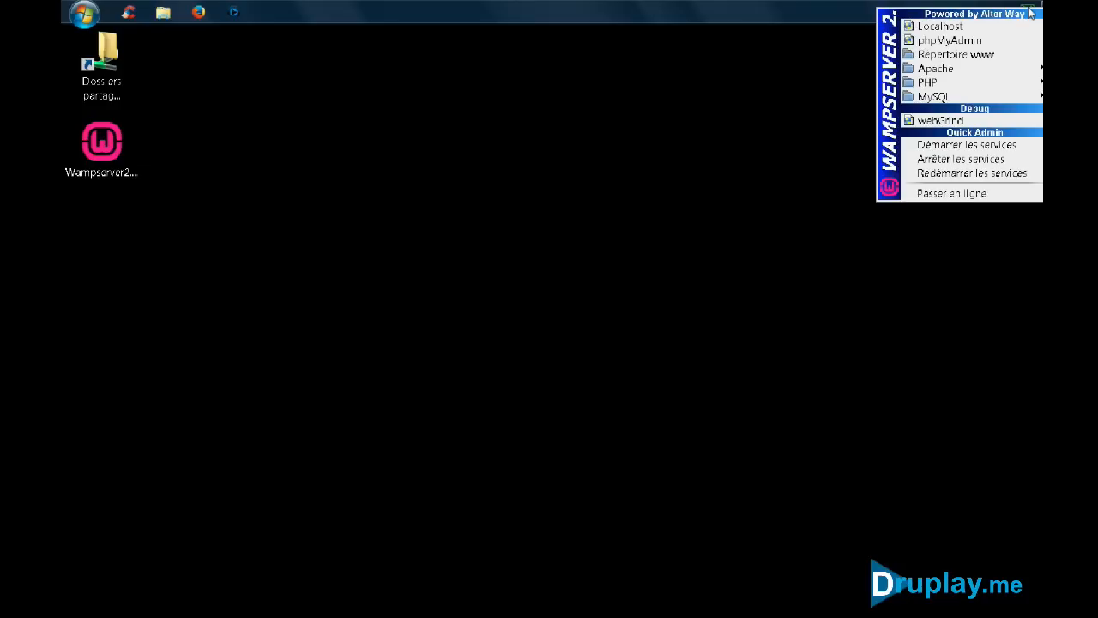
left_click(943, 26)
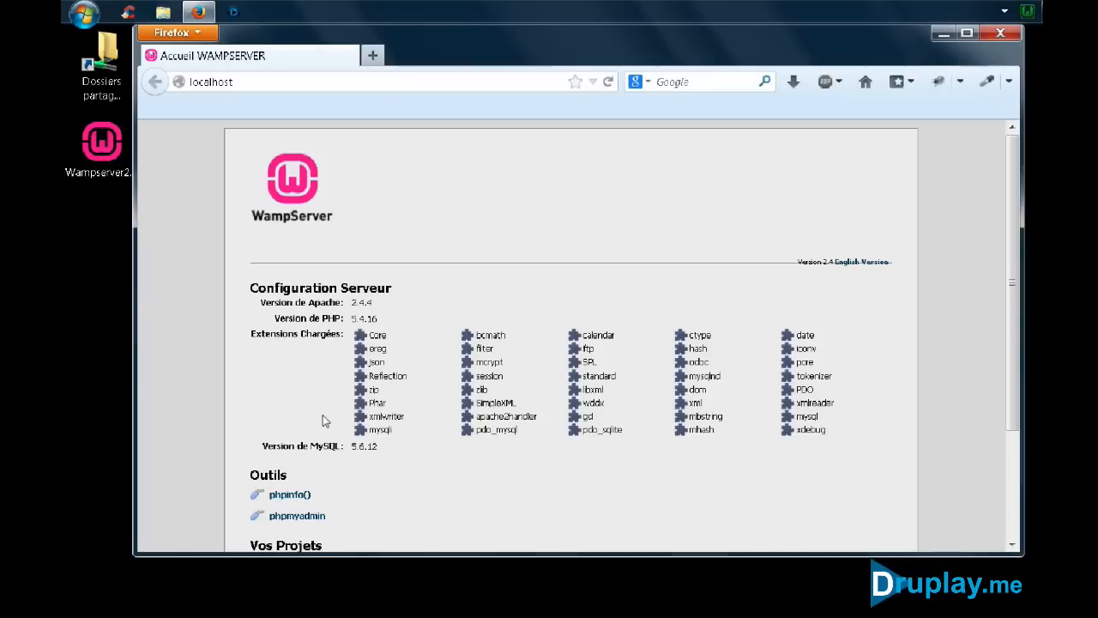
scroll(314, 419, "down", 3)
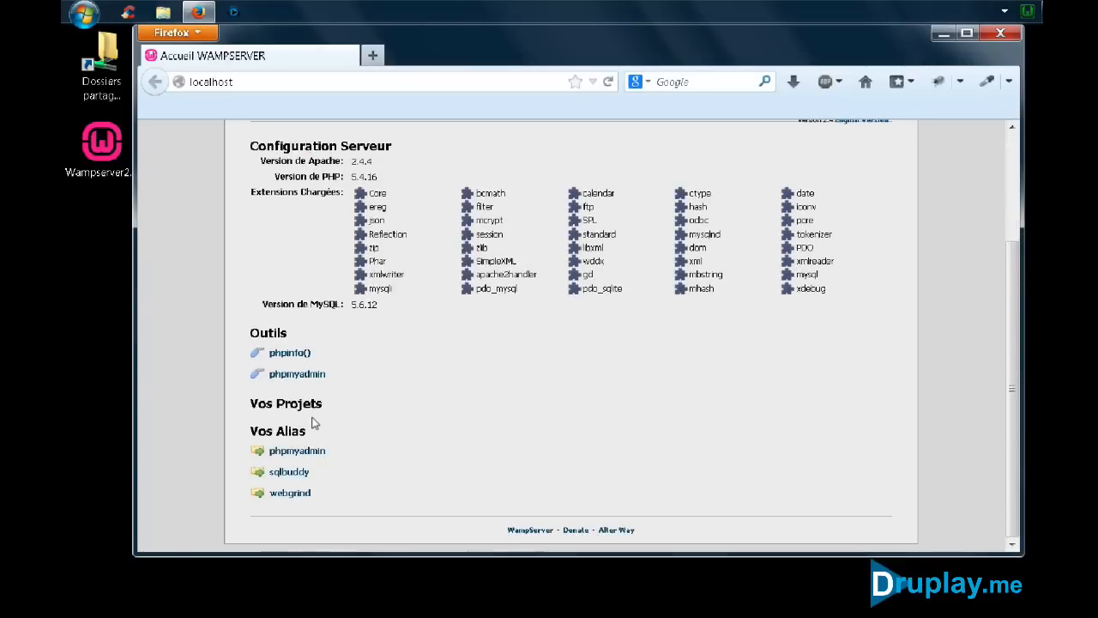
scroll(314, 418, "up", 3)
left_click(1000, 33)
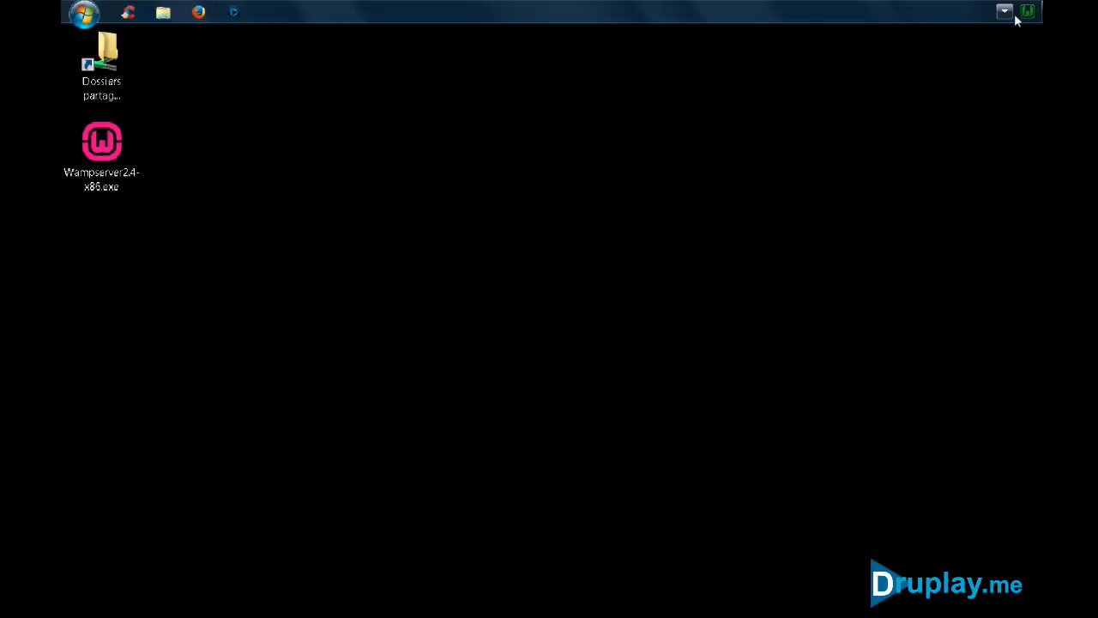
- Open phpMyAdmin from WampServer and log in as root with an empty password
left_click(1026, 15)
left_click(930, 43)
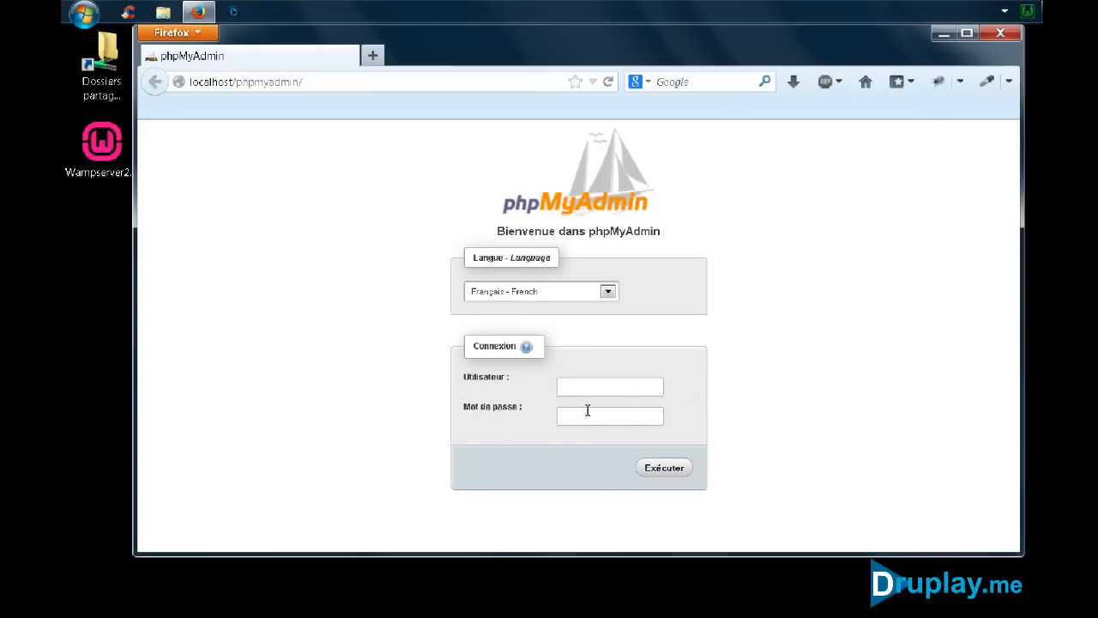
type("root")
left_click(674, 471)
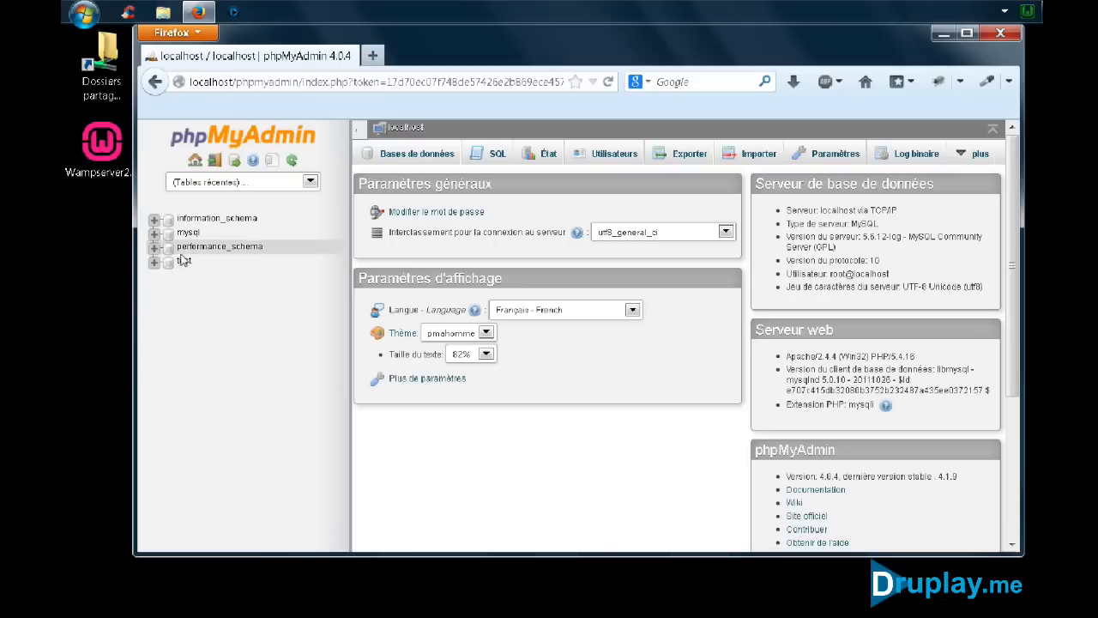
- Create a database named toto from the phpMyAdmin databases page
left_click(392, 162)
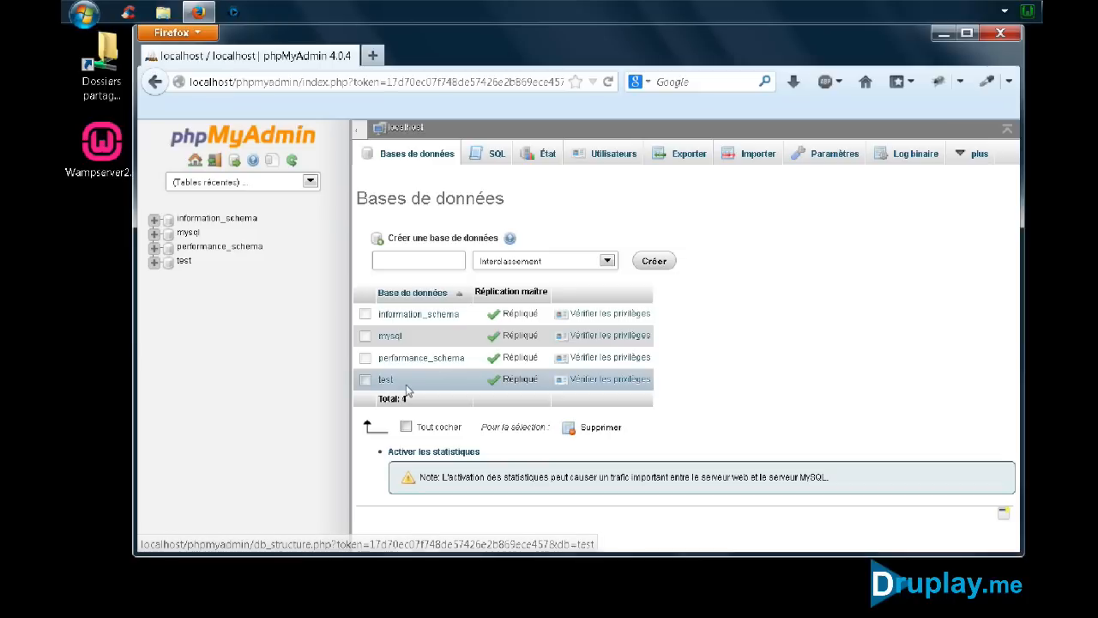
left_click(364, 380)
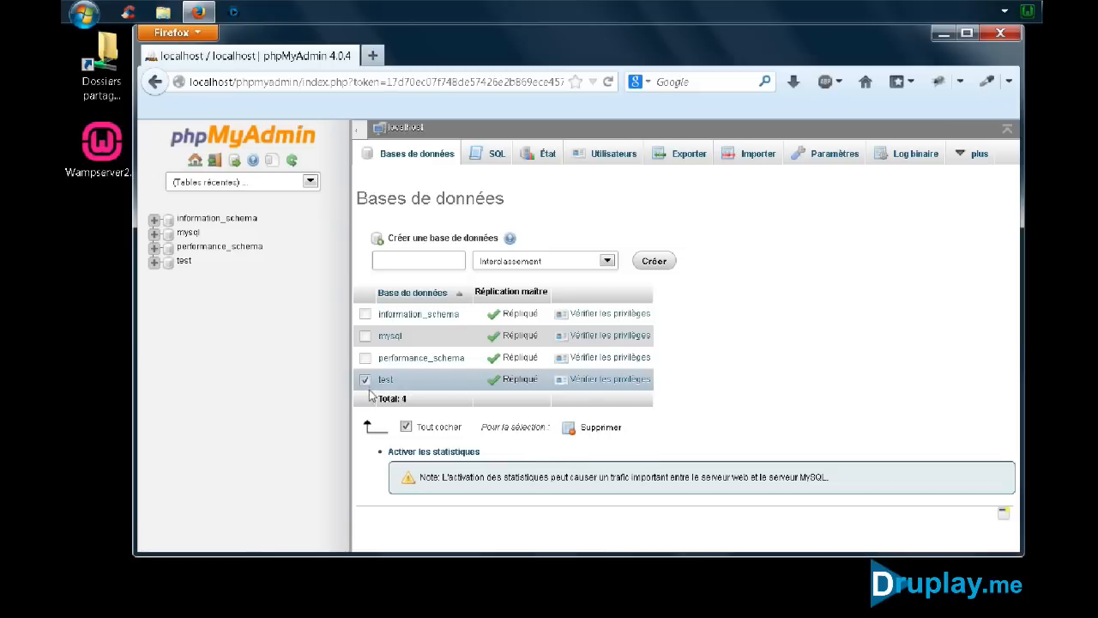
left_click(396, 258)
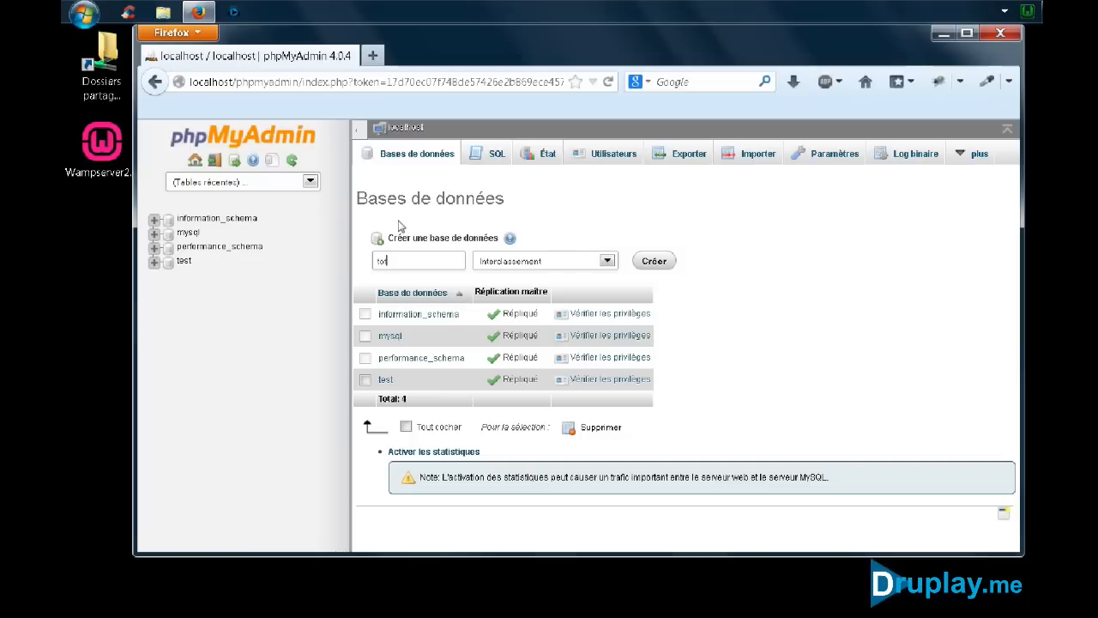
left_click(652, 261)
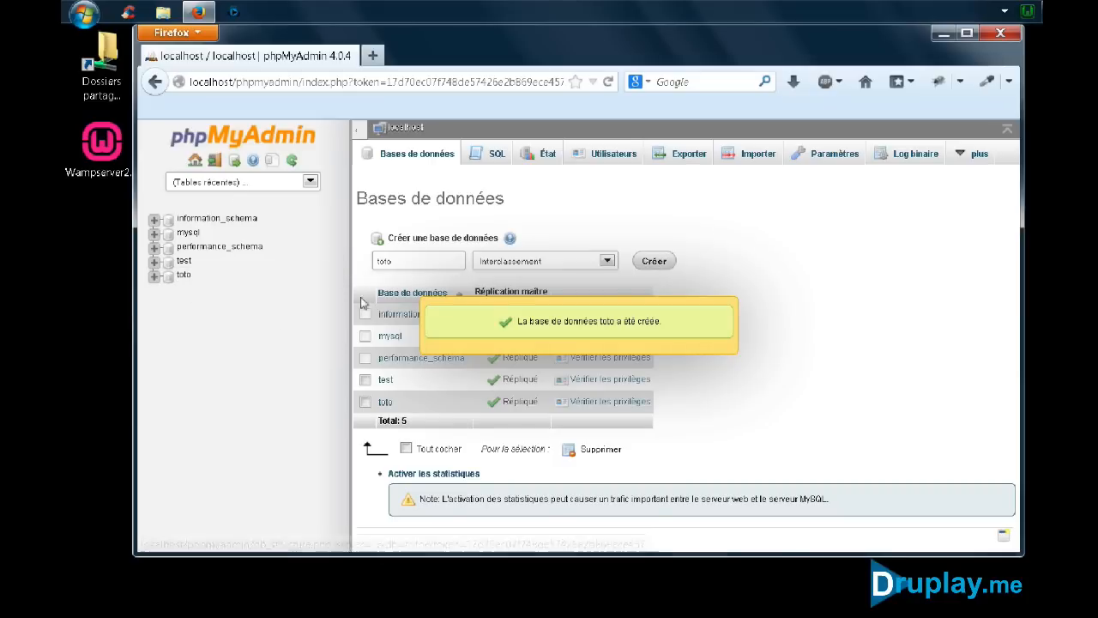
- Delete the toto database, confirm its removal and close the browser
left_click(365, 403)
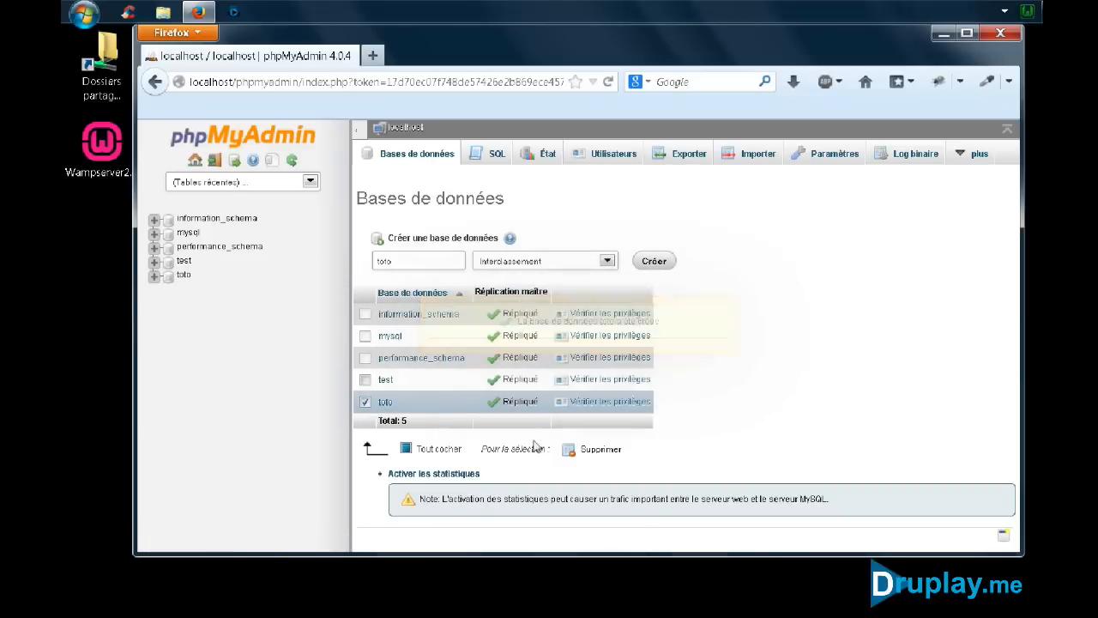
left_click(608, 451)
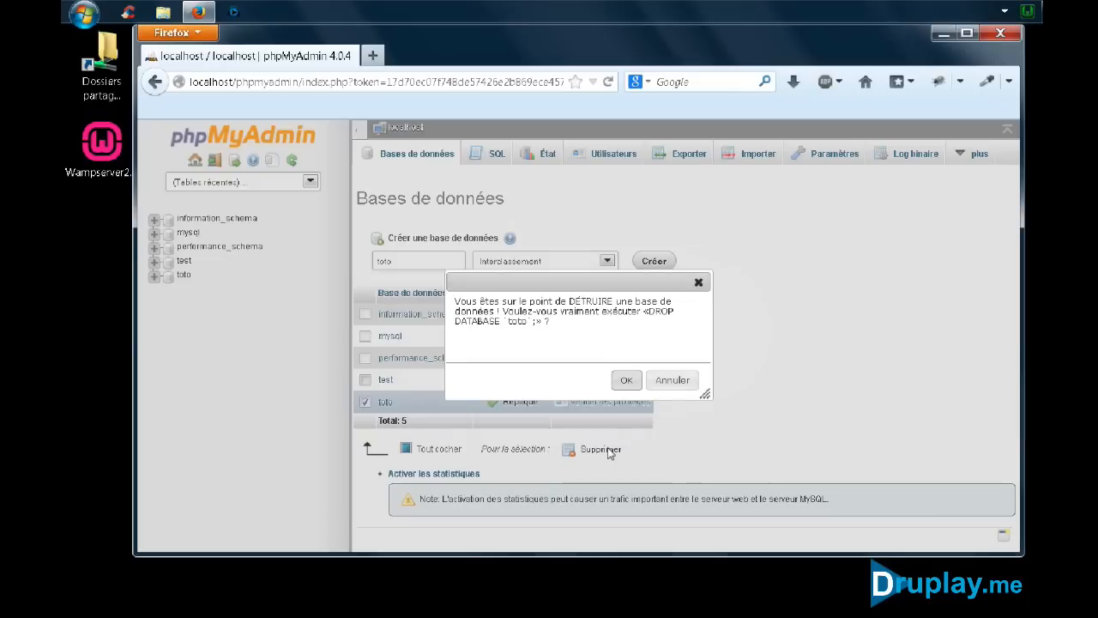
left_click(626, 380)
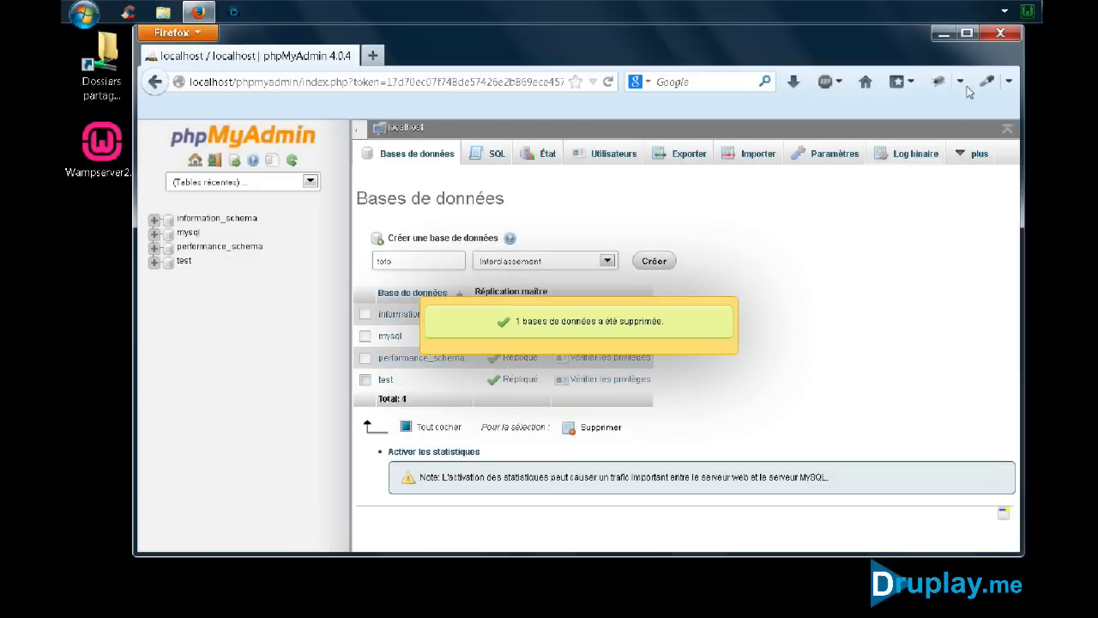
left_click(1000, 32)
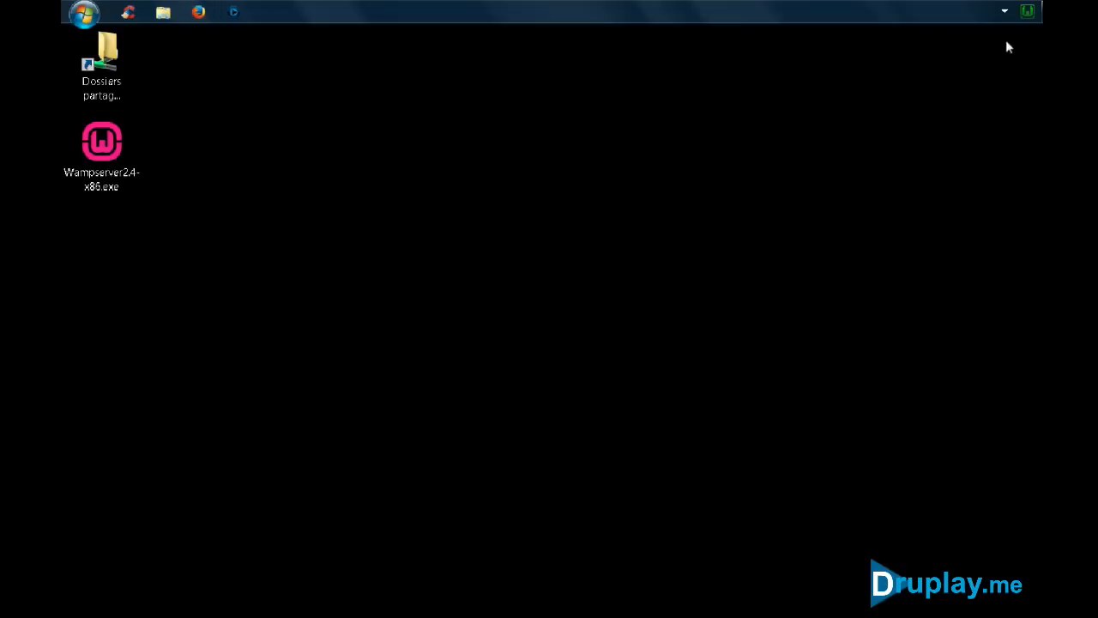
- Open the WampServer www directory to view its files, and close the folder window
left_click(1027, 13)
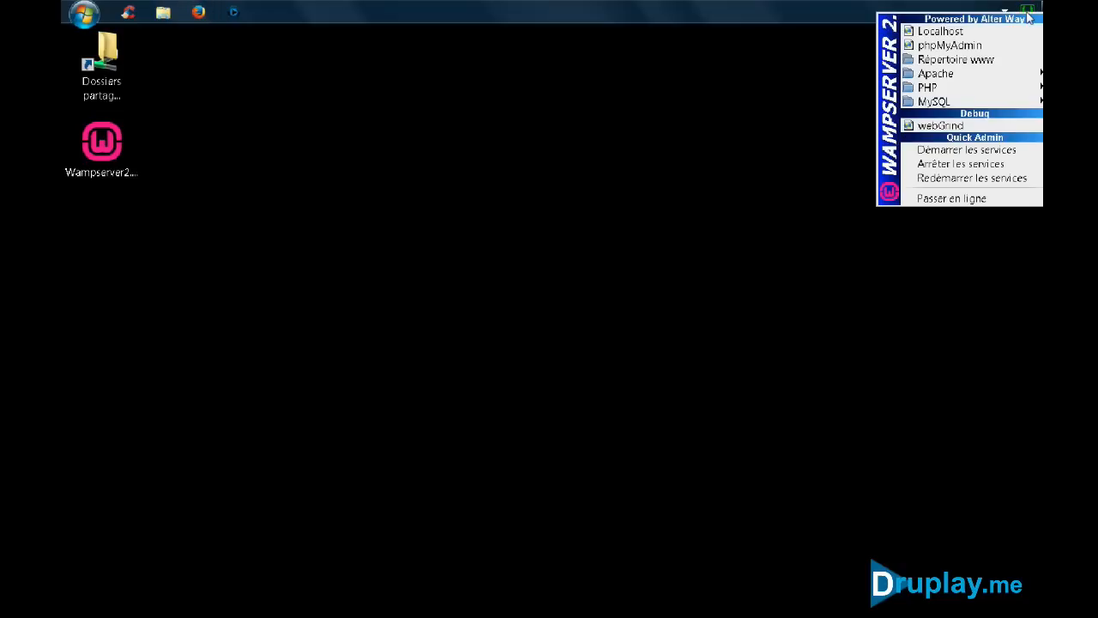
left_click(961, 59)
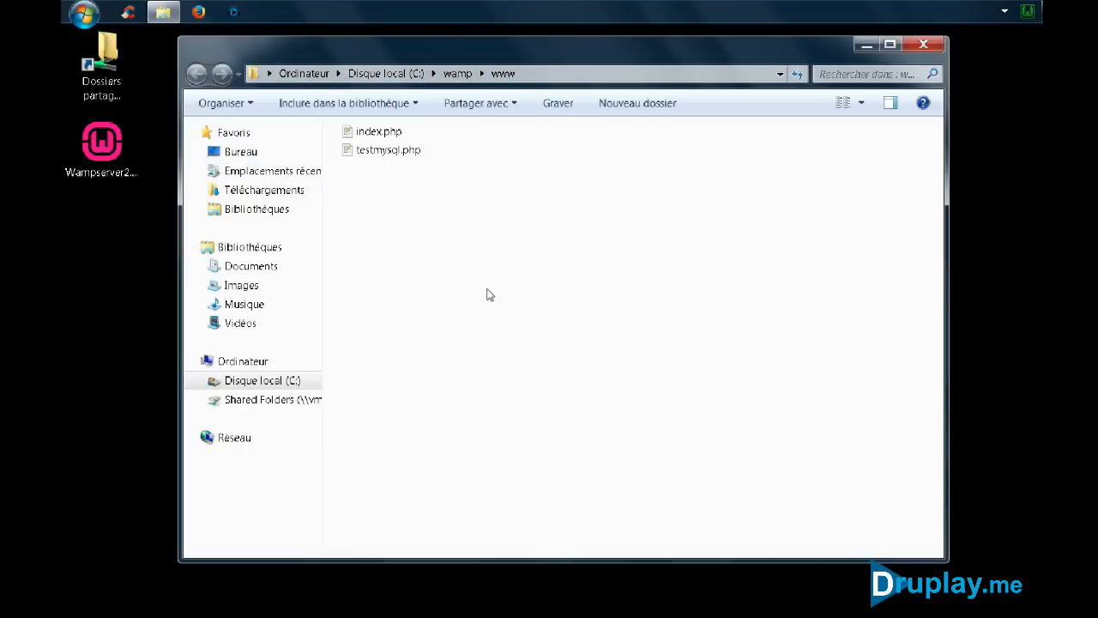
left_click(920, 44)
- Enable the Apache rewrite_module in WampServer
left_click(1027, 11)
mouse_move(963, 79)
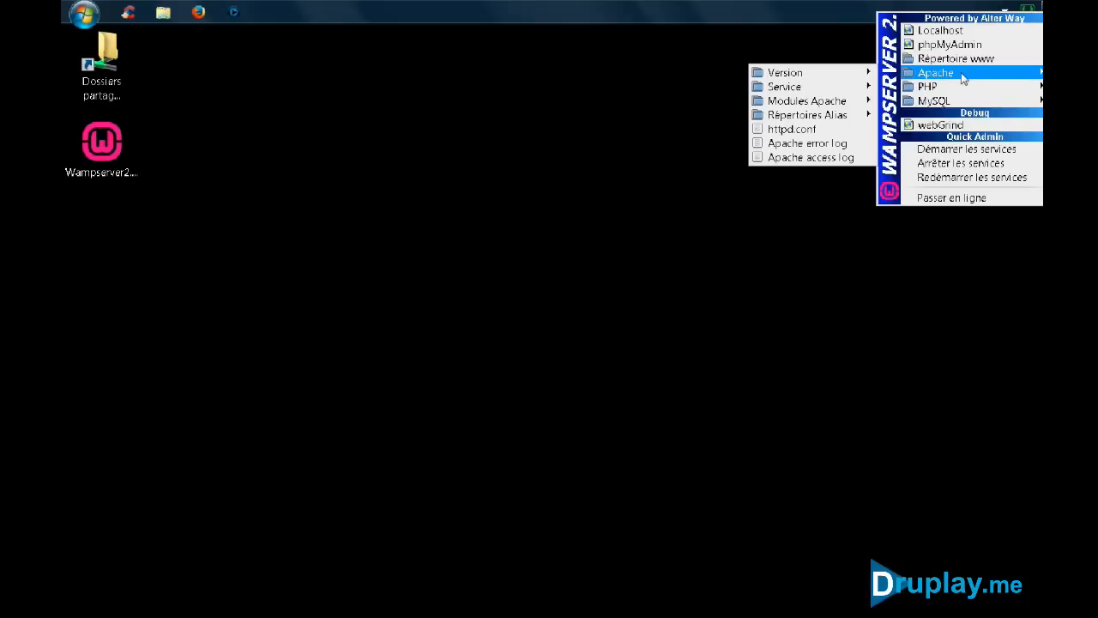
mouse_move(837, 104)
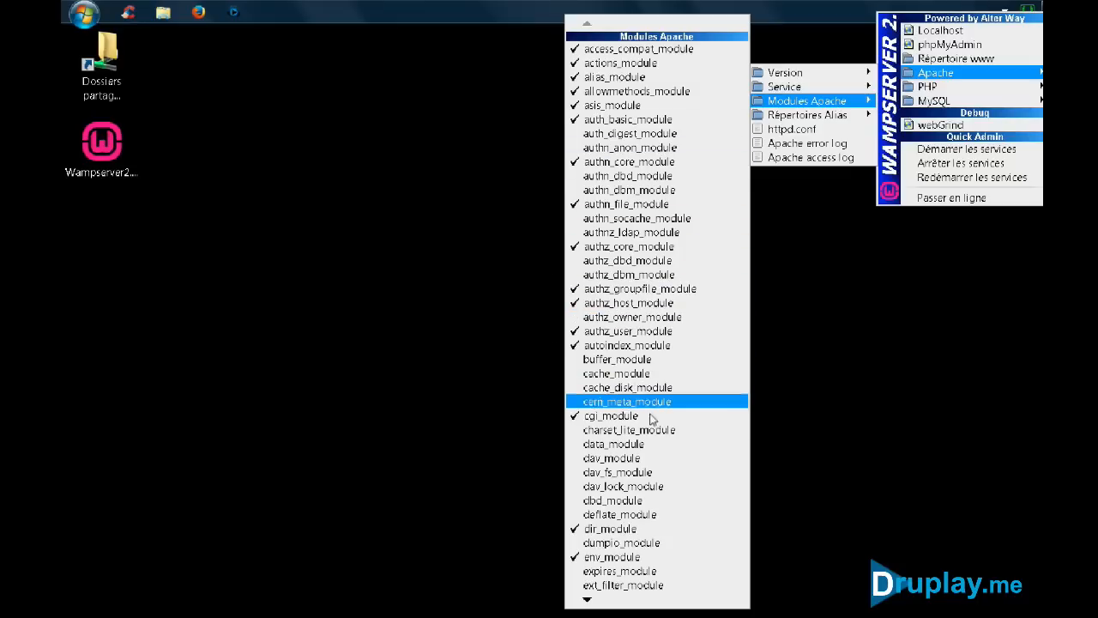
mouse_move(588, 604)
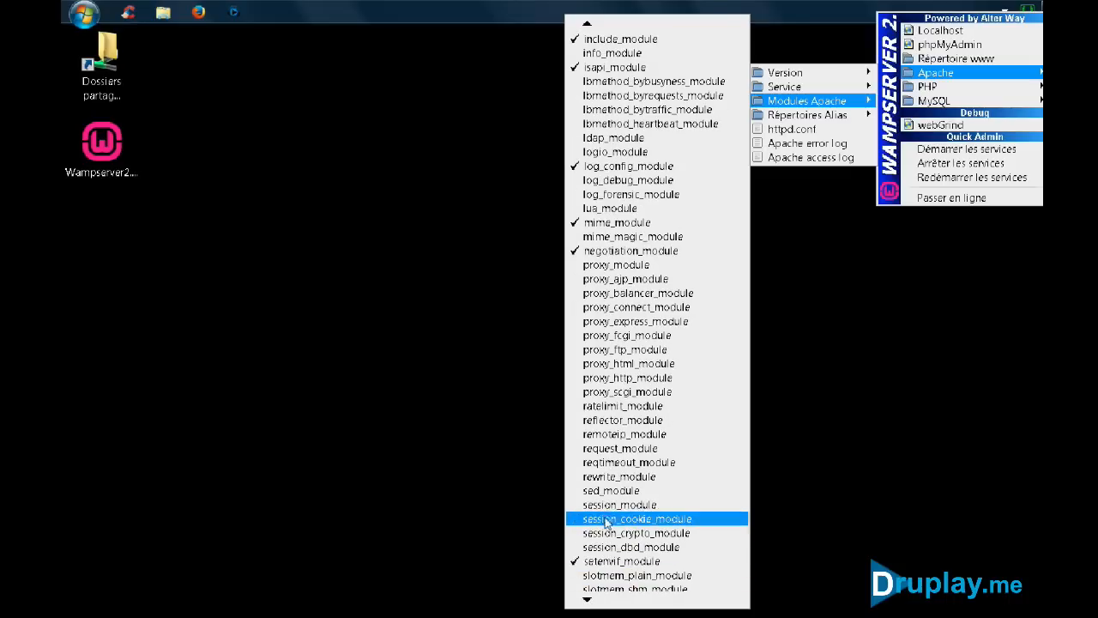
left_click(619, 477)
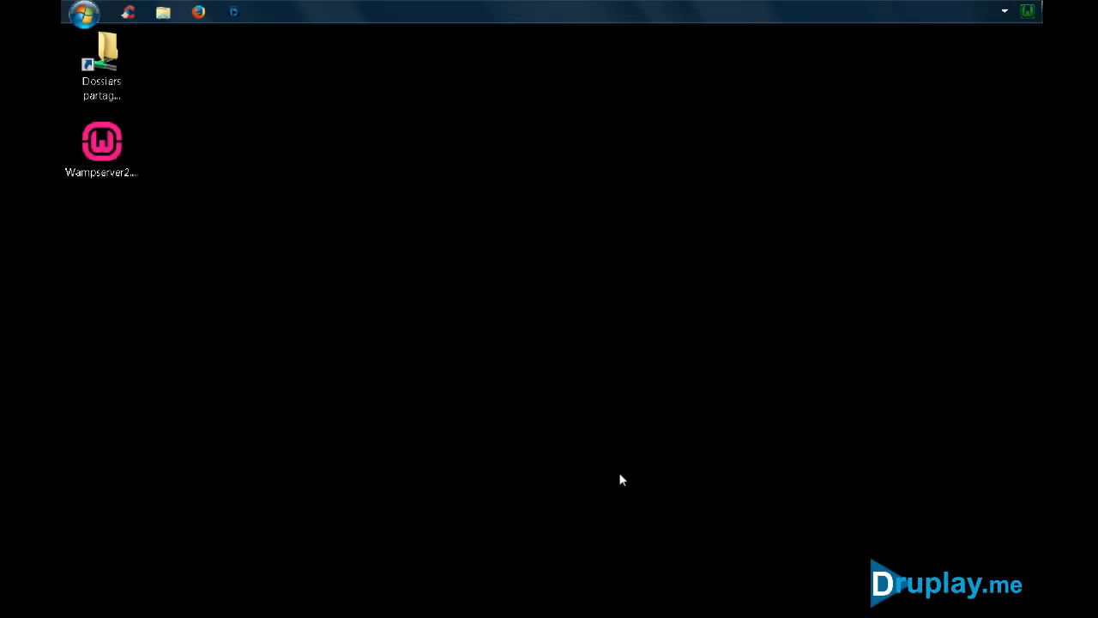
- Open Apache's httpd.conf, examine its LoadModule lines and their comment marks, and close the file unchanged
left_click(1026, 13)
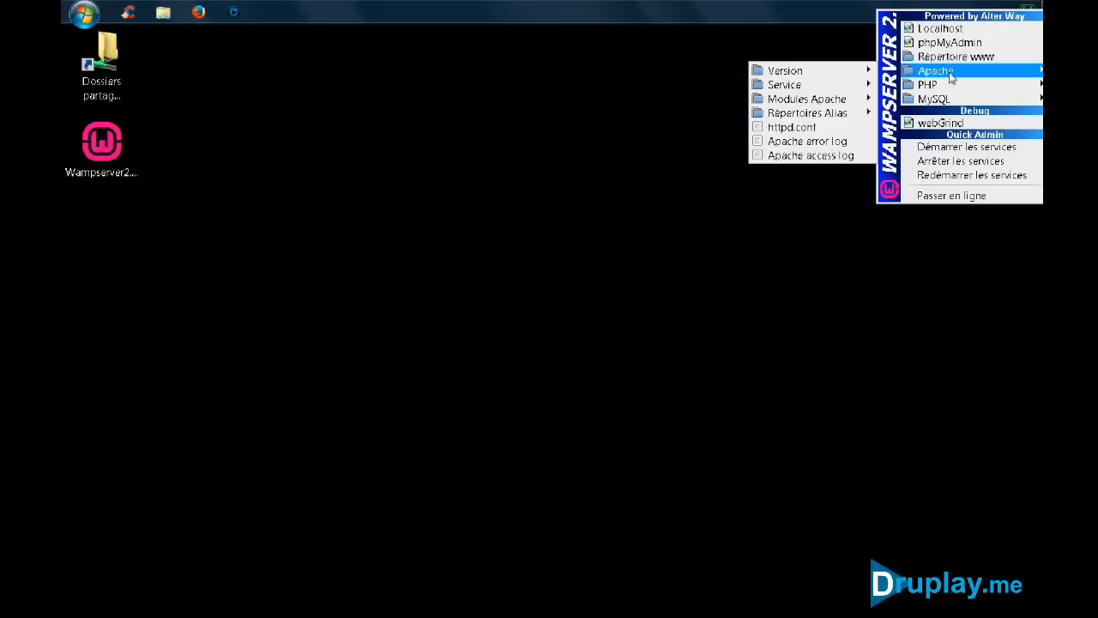
mouse_move(798, 104)
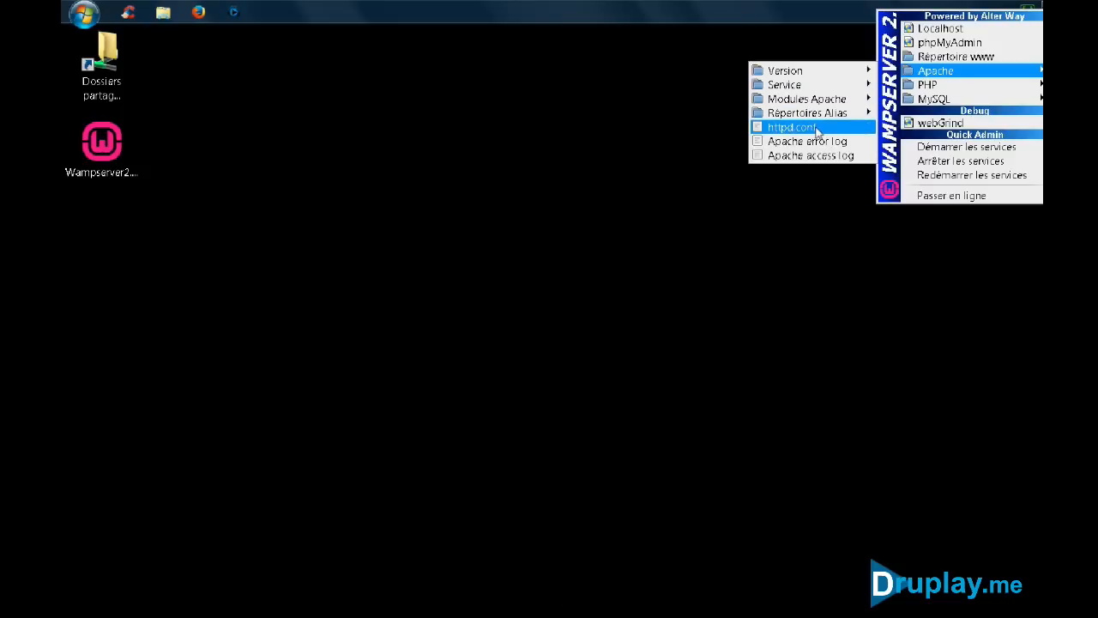
left_click(818, 131)
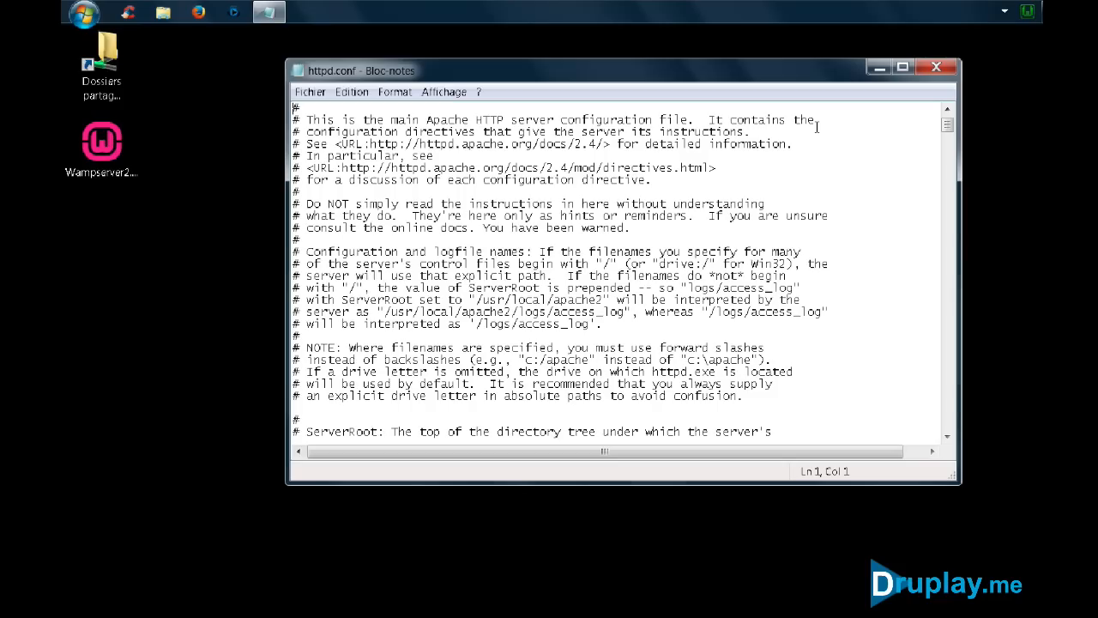
scroll(643, 224, "down", 5)
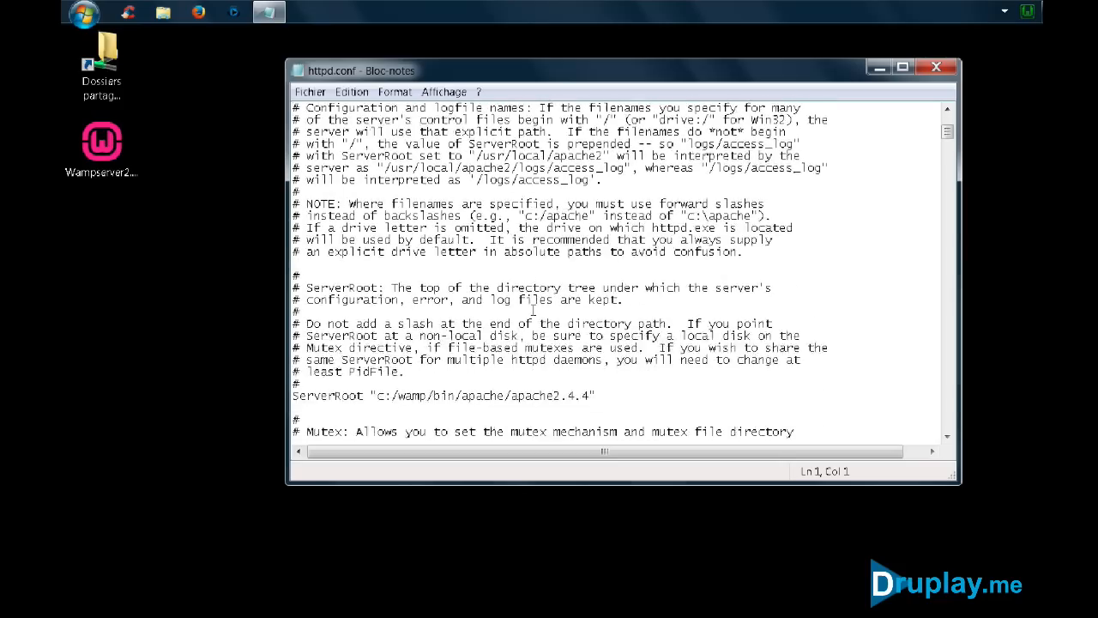
scroll(457, 362, "down", 15)
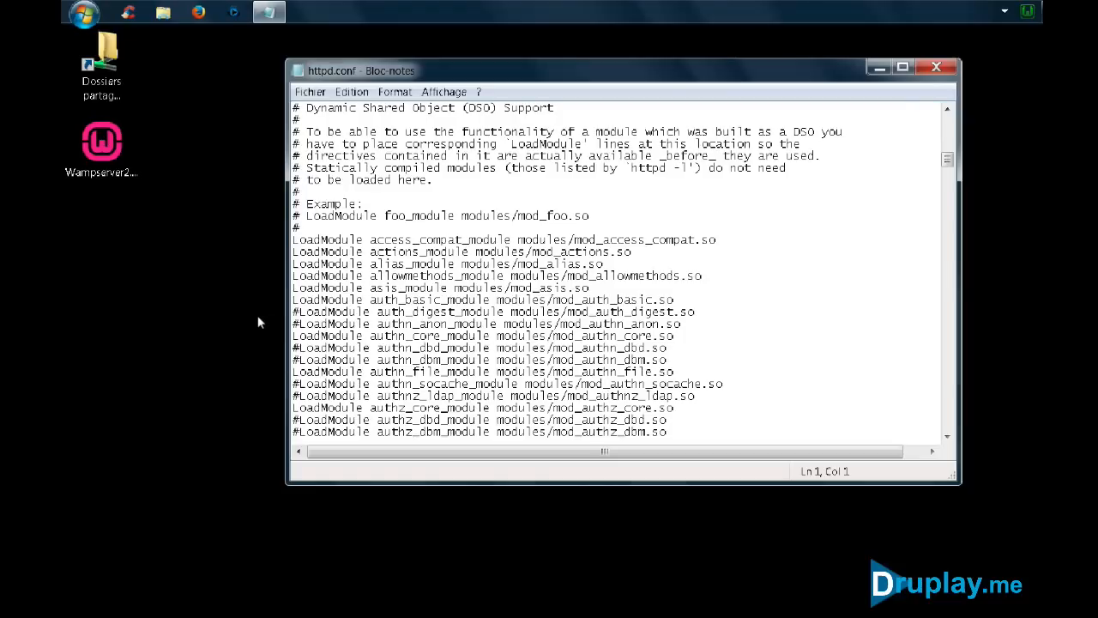
left_click_drag(300, 312, 287, 312)
left_click(936, 67)
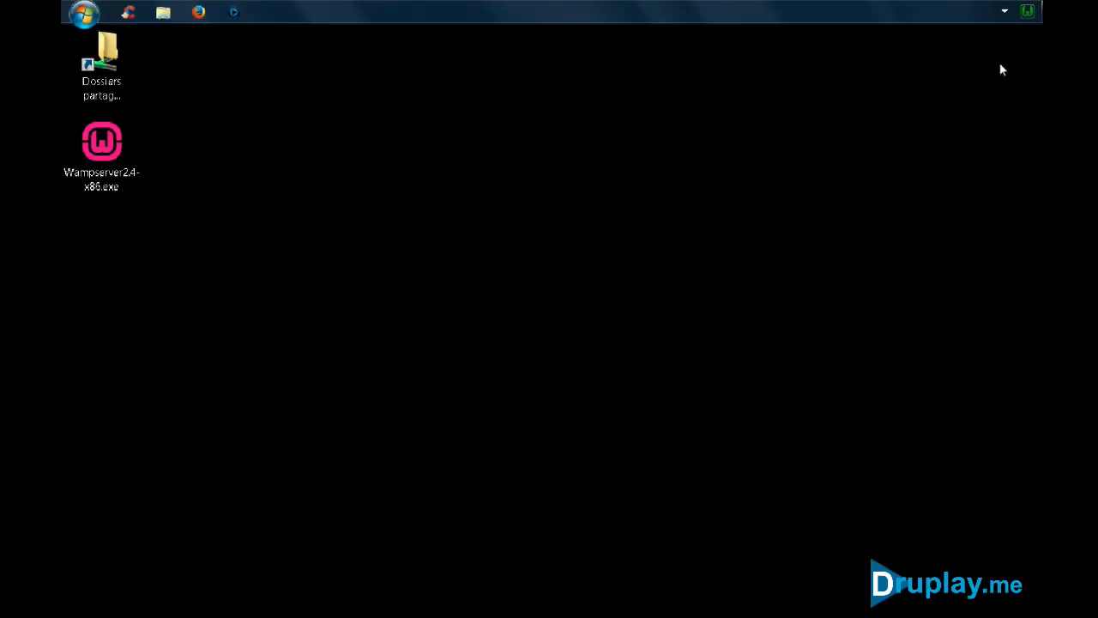
- Review WampServer's PHP version, PHP configuration and PHP extension options
left_click(1028, 12)
mouse_move(924, 90)
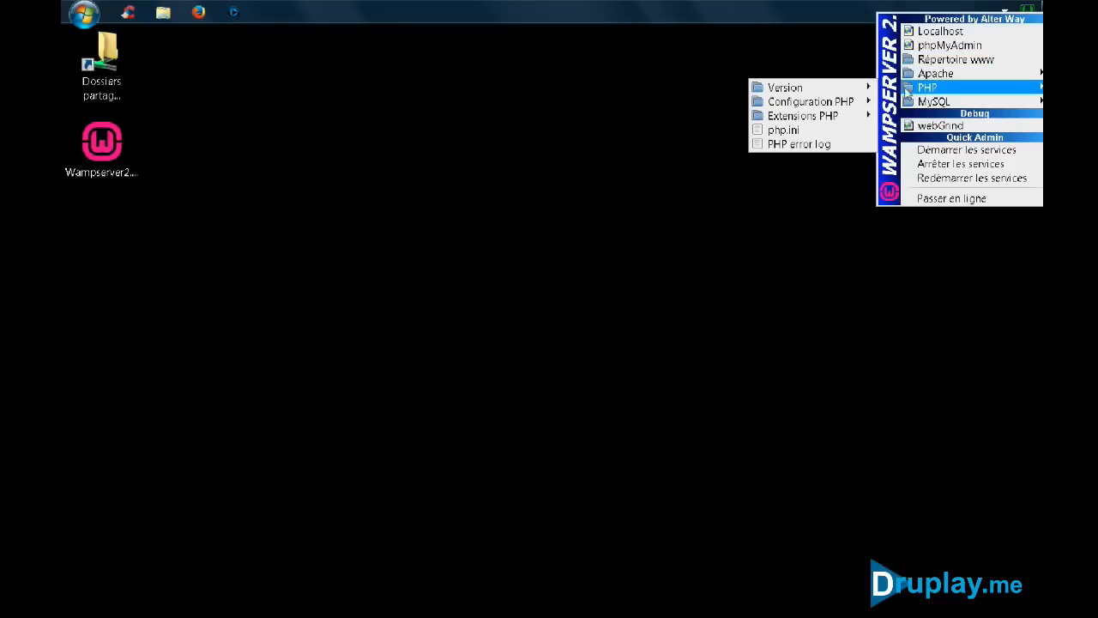
mouse_move(787, 90)
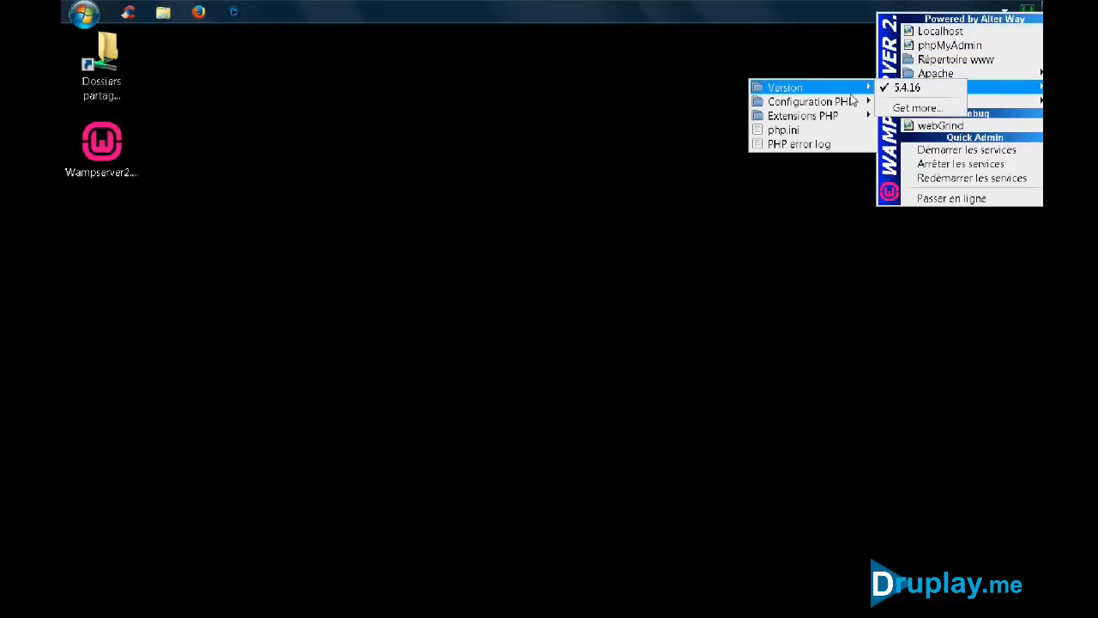
mouse_move(844, 102)
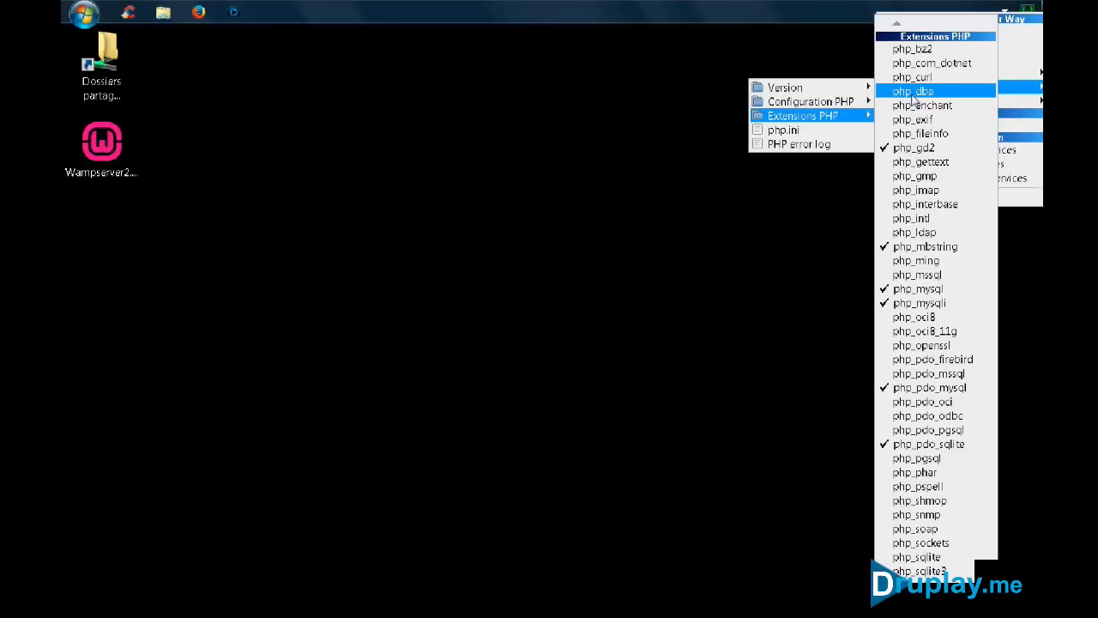
- Open WampServer's php.ini, skim its introductory comments, and return to the start of the file
left_click(786, 132)
scroll(568, 358, "down", 11)
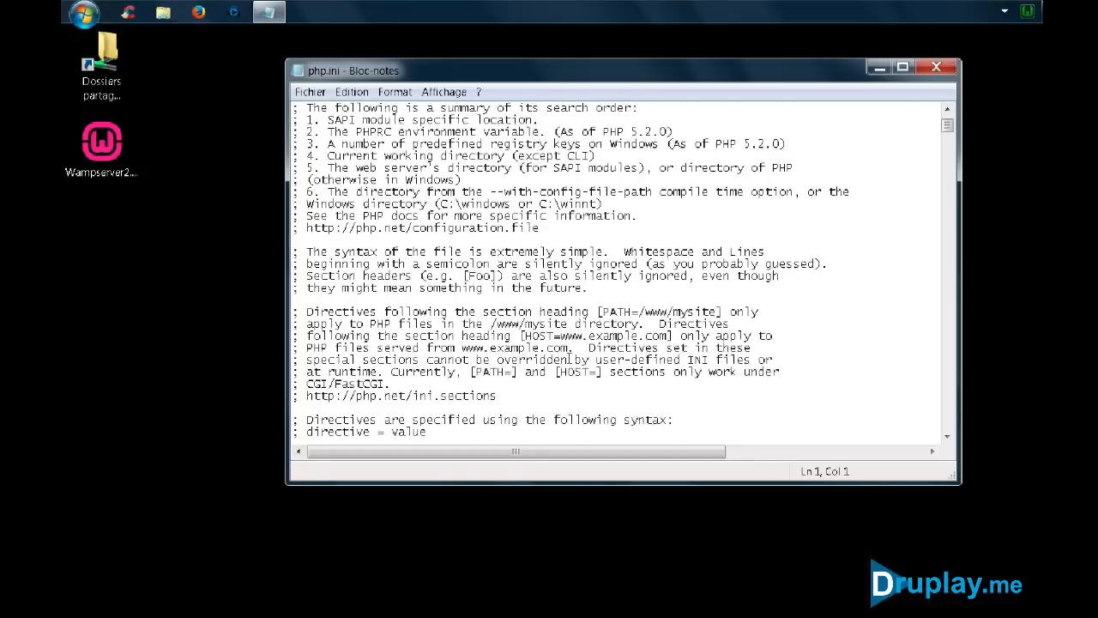
scroll(569, 359, "down", 14)
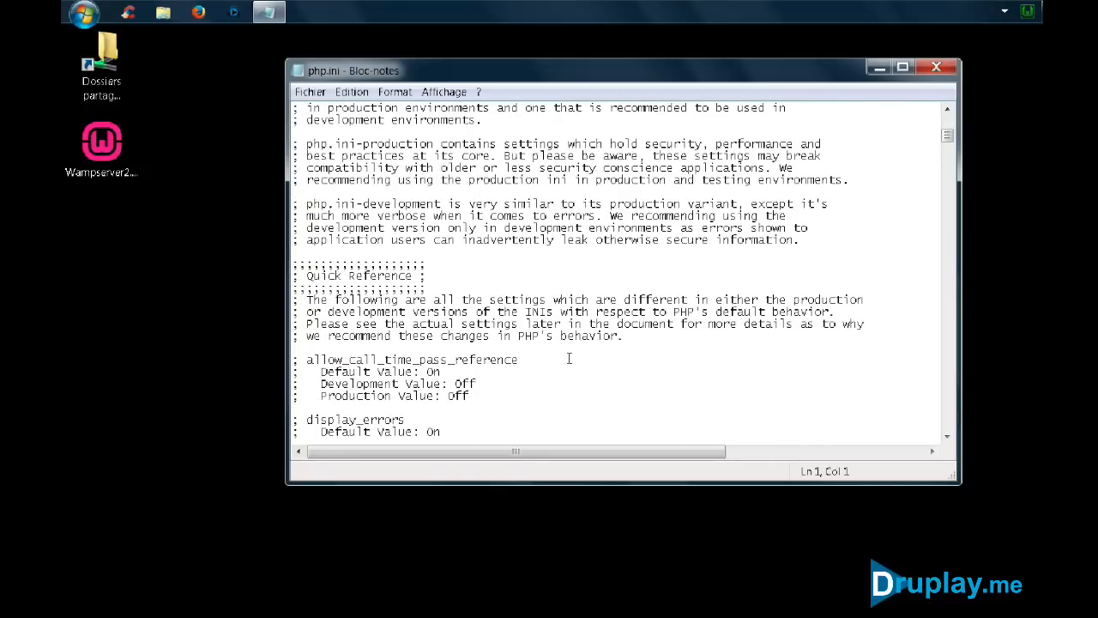
scroll(569, 358, "up", 20)
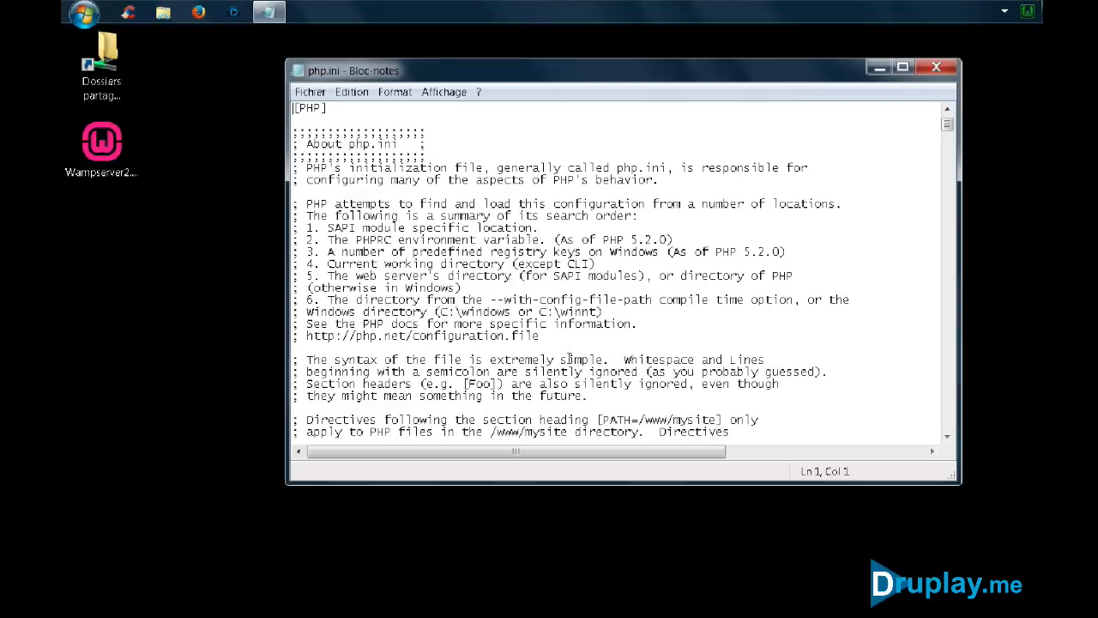
- Search php.ini for "memory", examine the memory_limit directive, and close the file unchanged
left_click(352, 92)
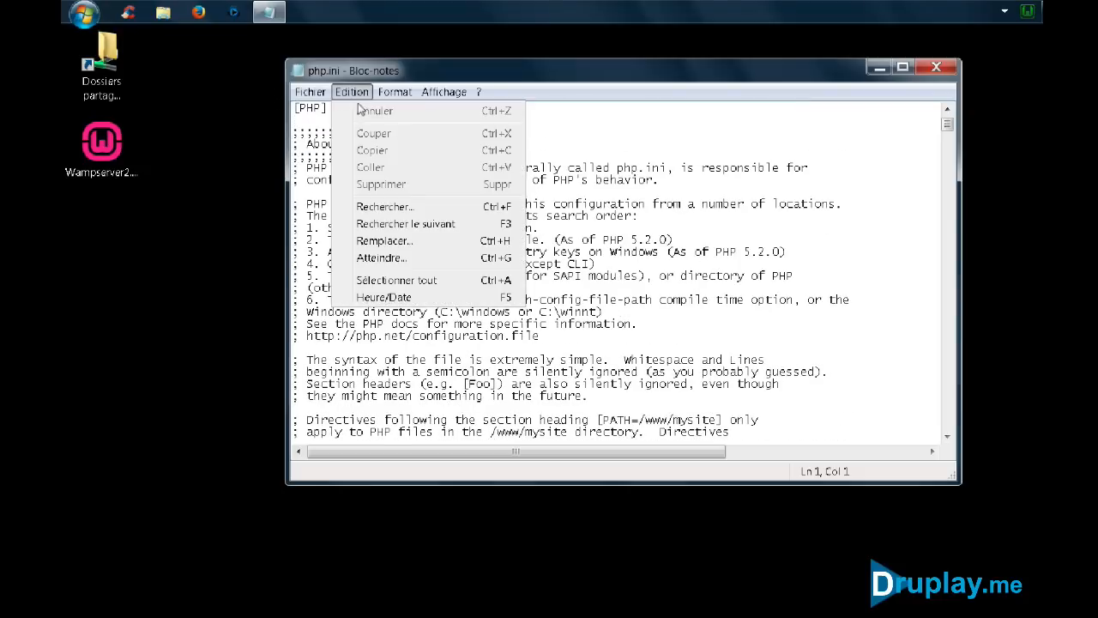
left_click(386, 206)
type("memory")
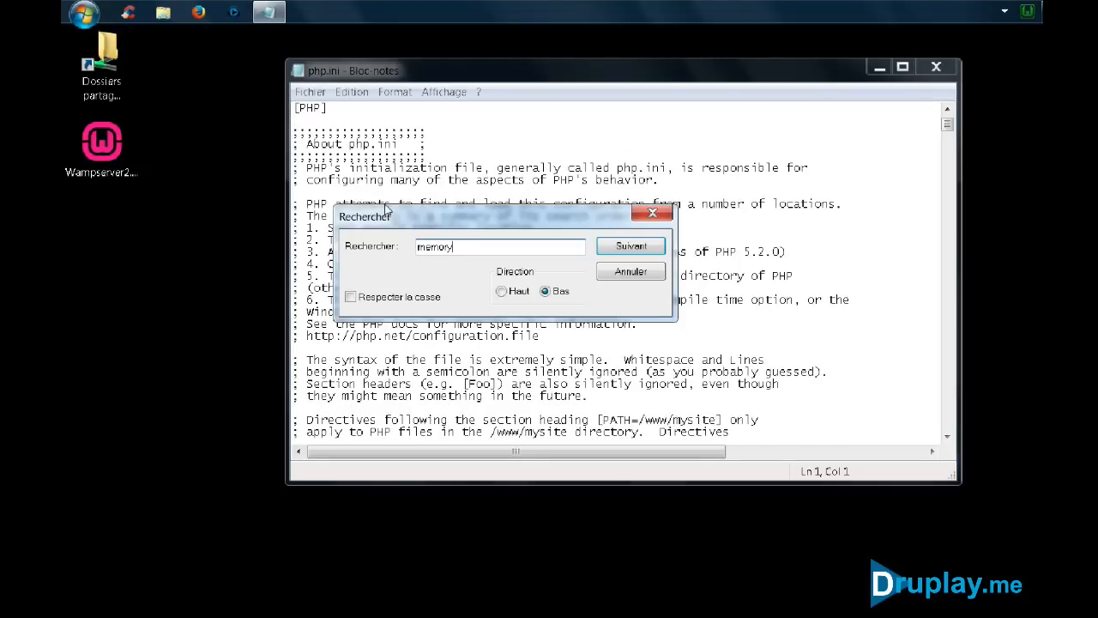
left_click(635, 247)
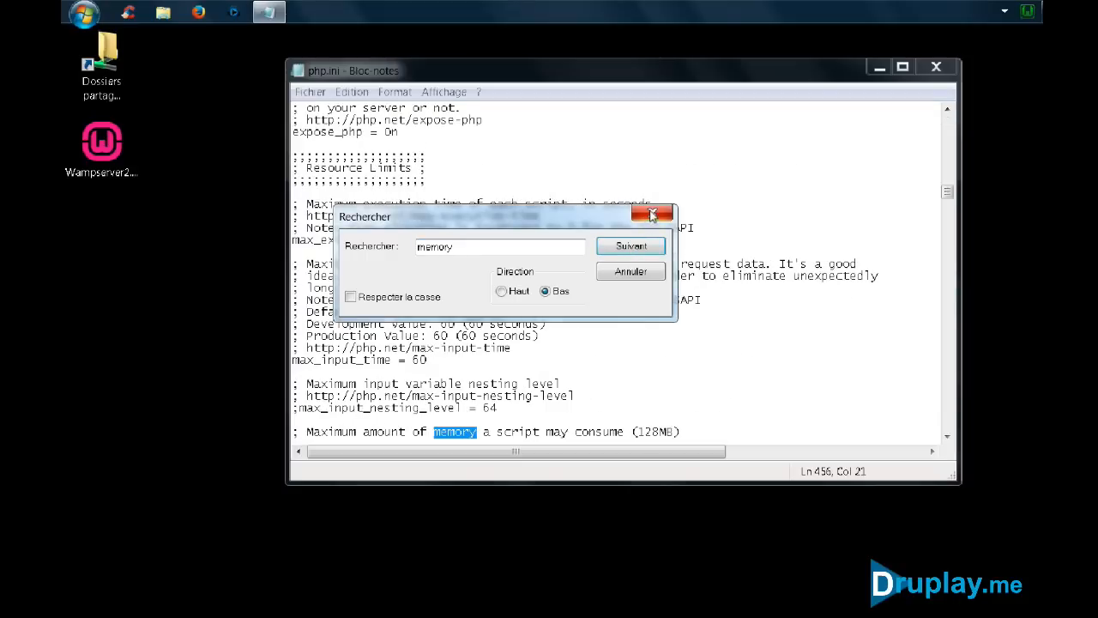
left_click(652, 215)
left_click(470, 431)
scroll(472, 429, "down", 3)
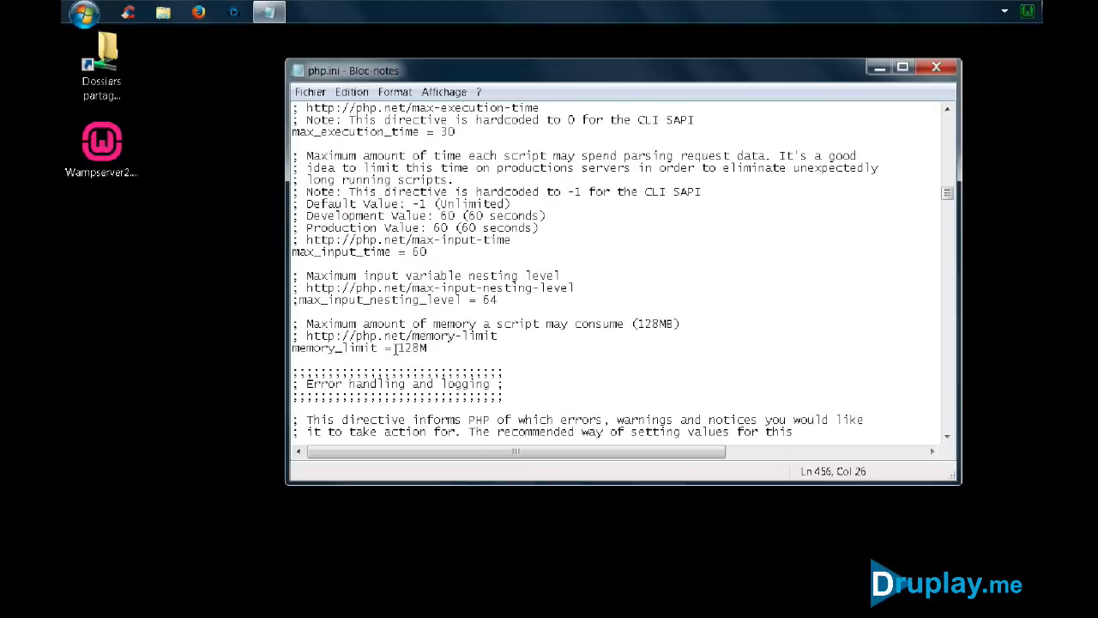
left_click(426, 348)
left_click(936, 67)
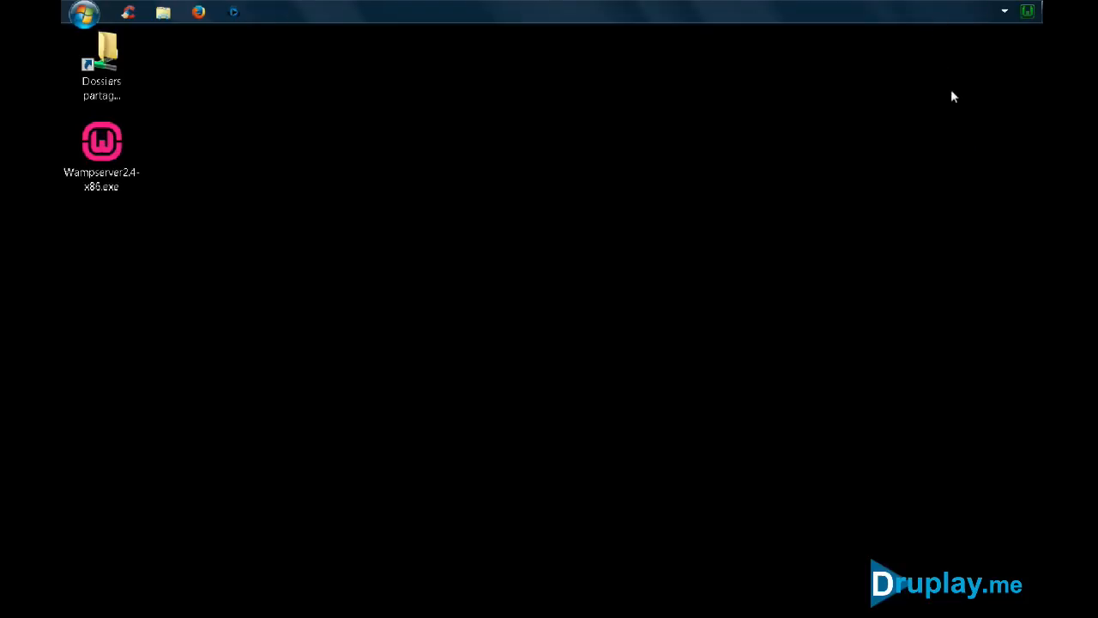
- Review WampServer's MySQL options without choosing any of them
left_click(1025, 13)
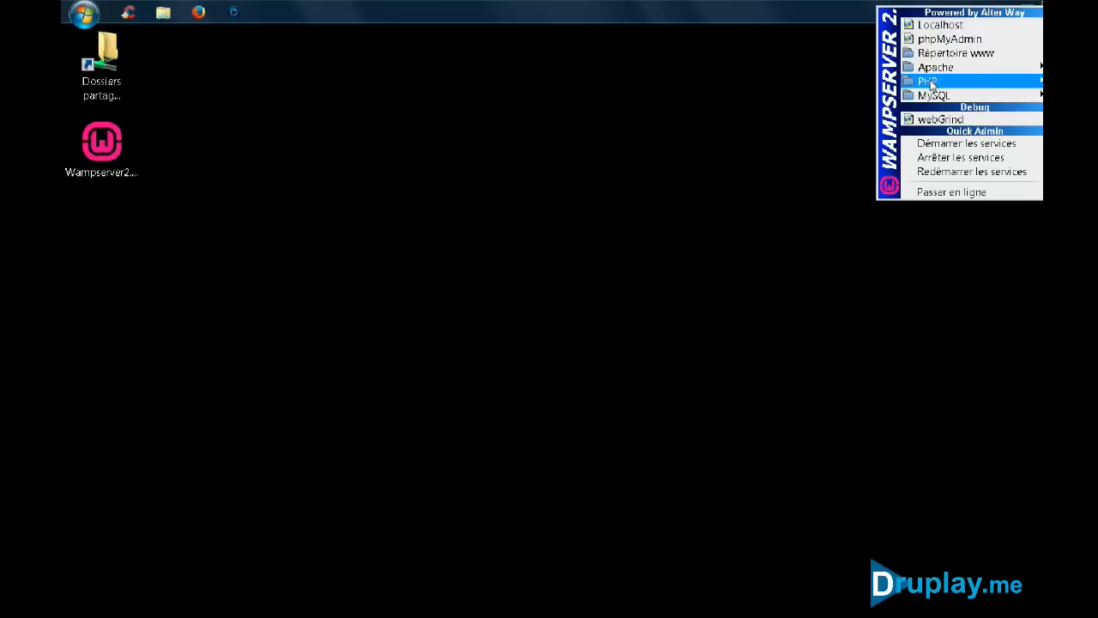
mouse_move(926, 99)
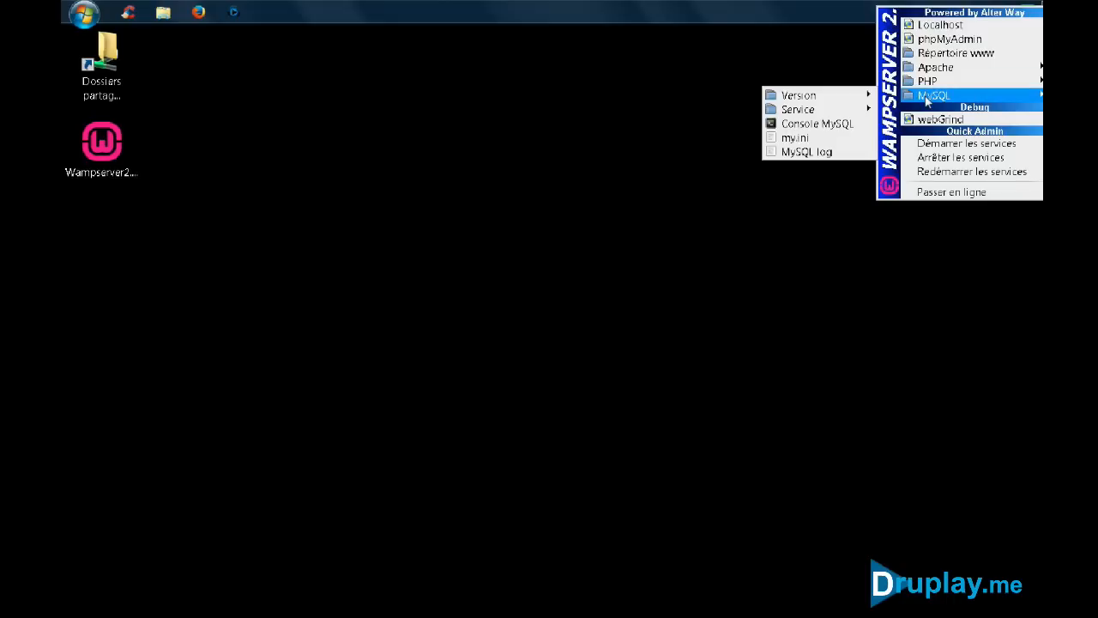
left_click(674, 147)
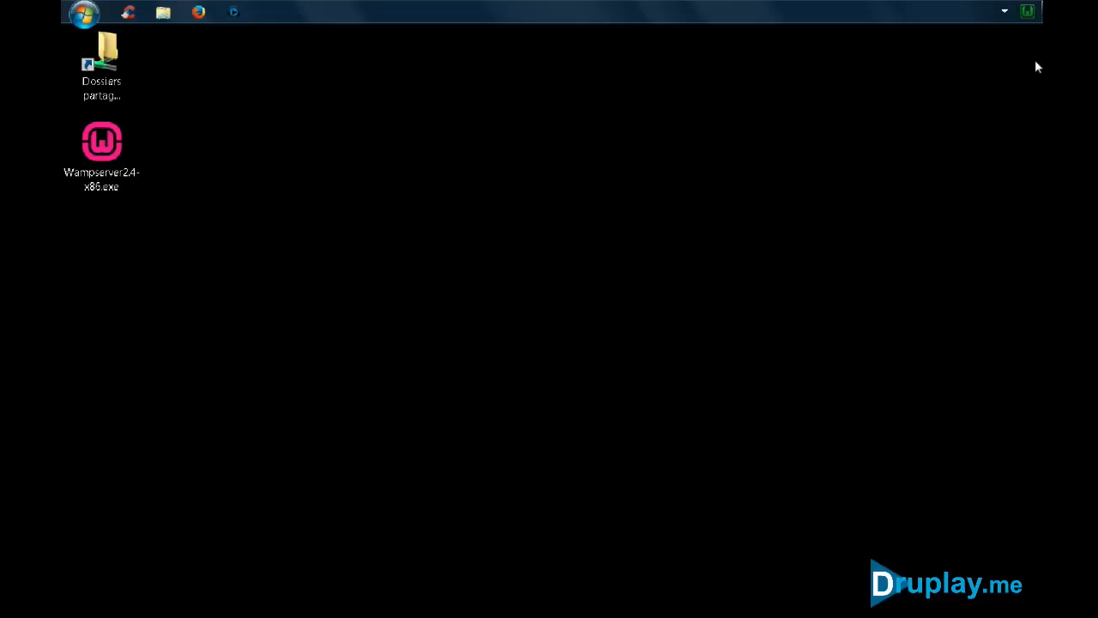
- Stop all WampServer services and restart them, repeating the restart once
left_click(1027, 13)
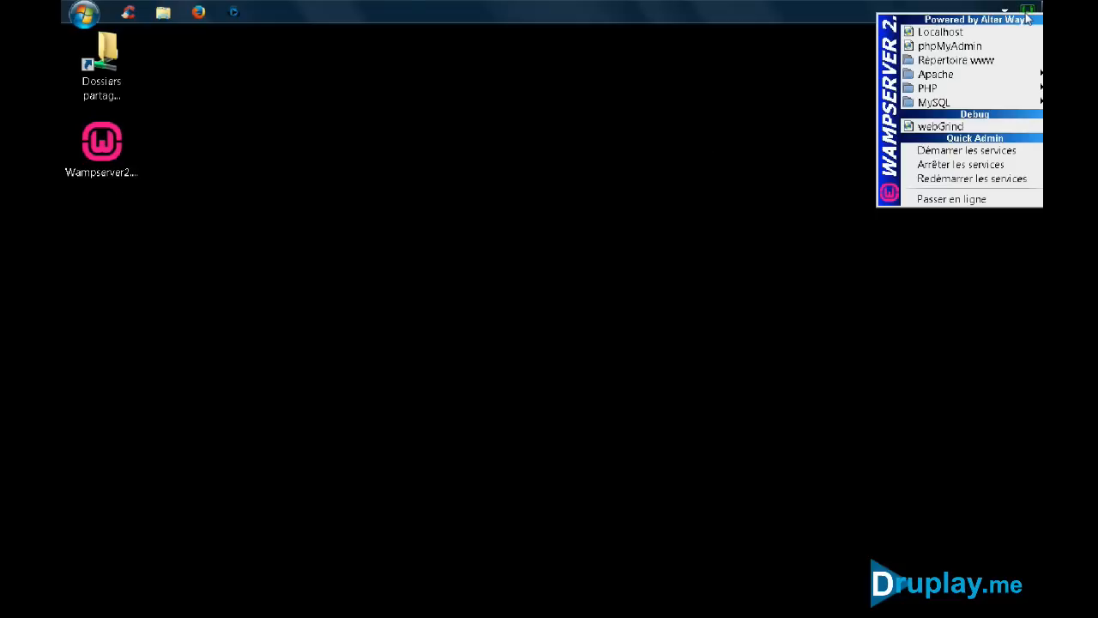
left_click(982, 165)
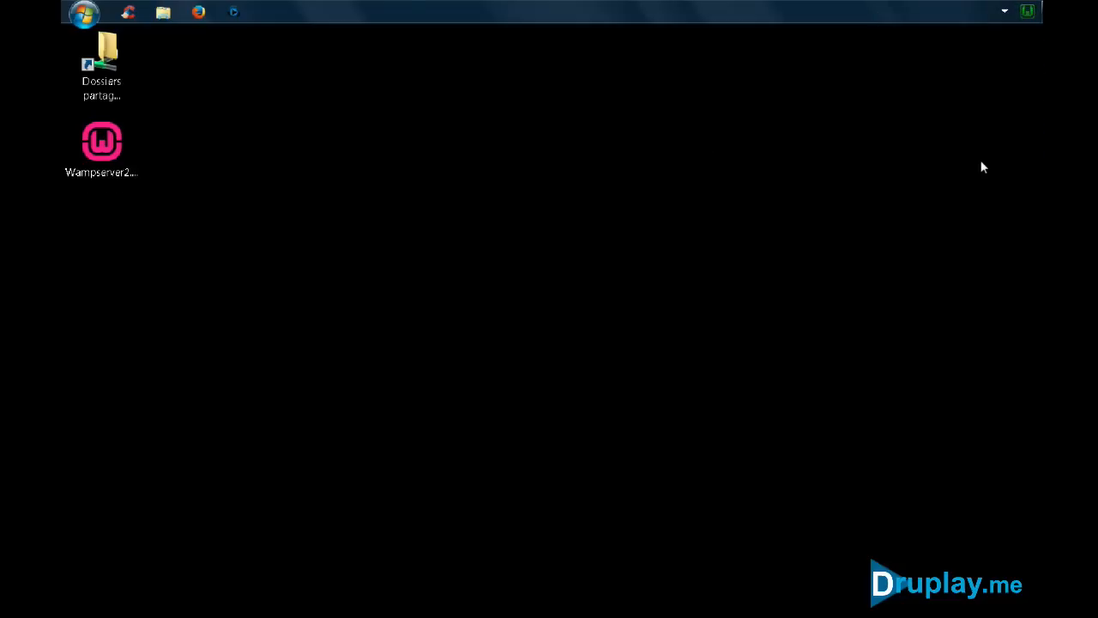
left_click(1027, 13)
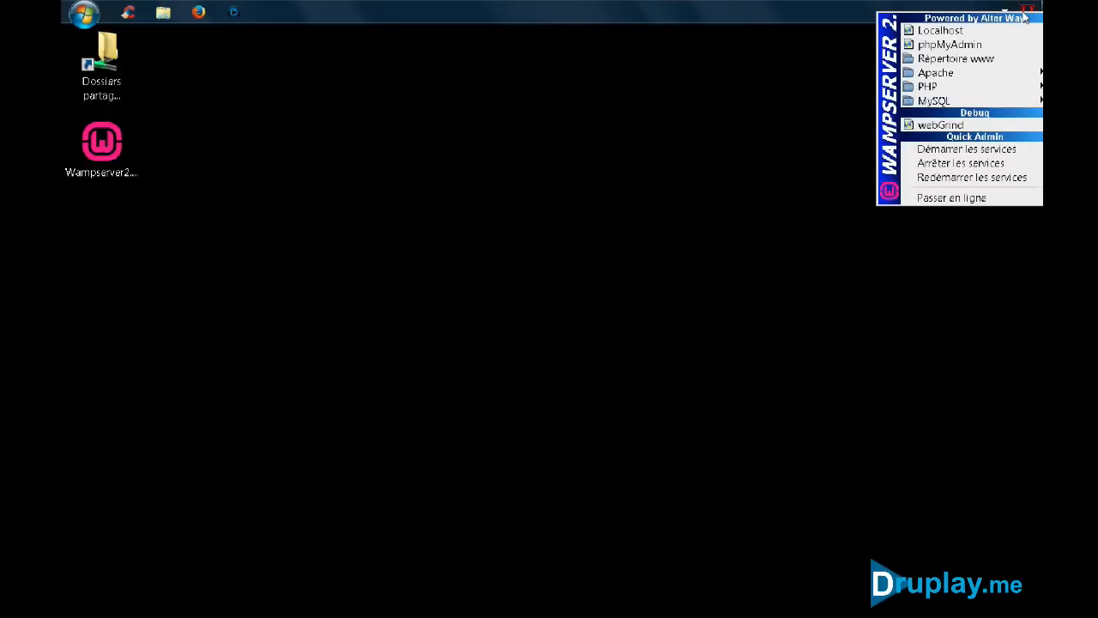
left_click(952, 177)
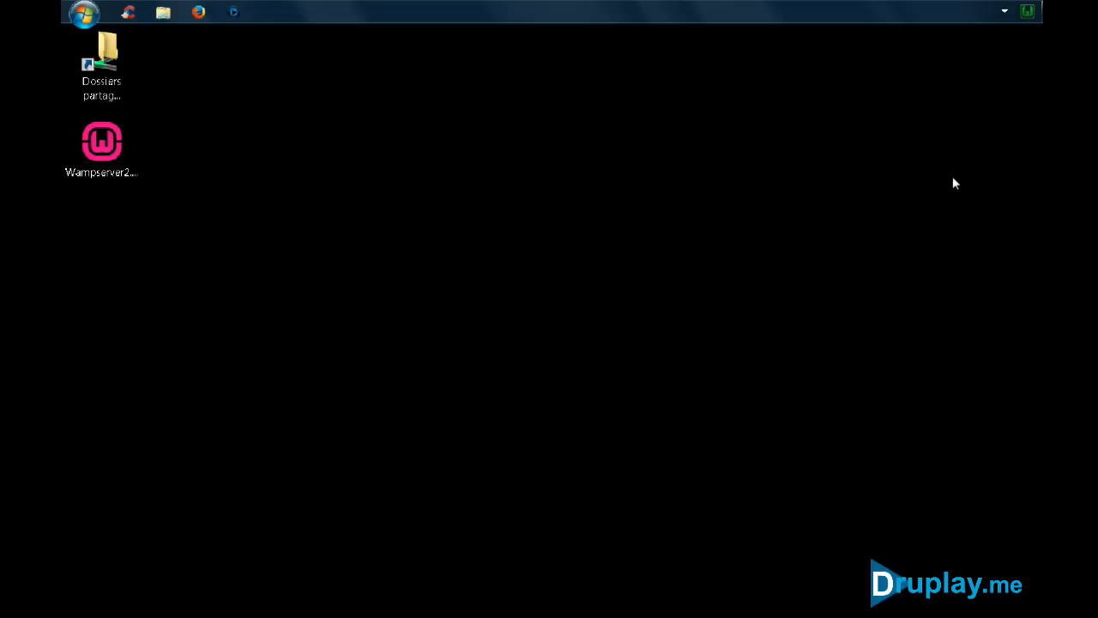
left_click(1025, 15)
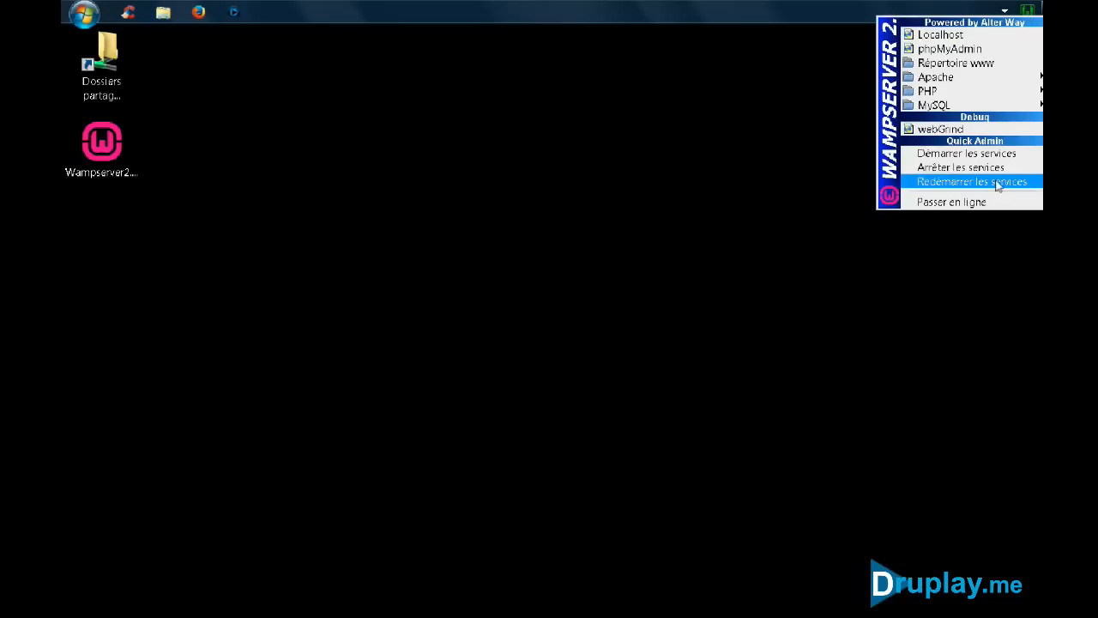
left_click(960, 182)
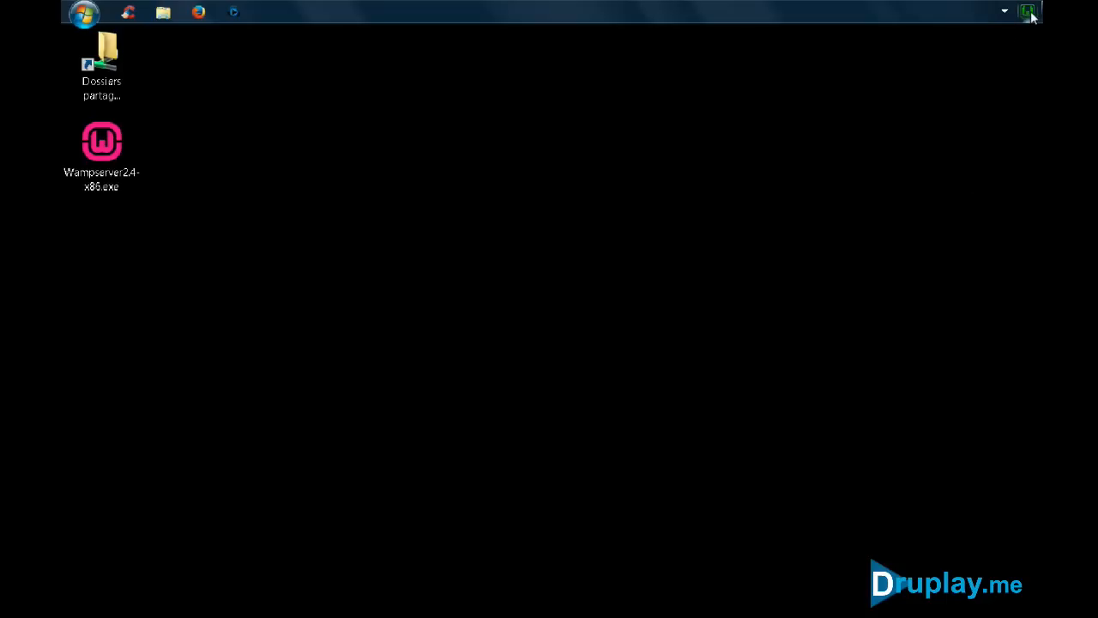
- Open the wamp folder on the local disk C:
left_click(85, 13)
left_click(84, 15)
left_click(84, 14)
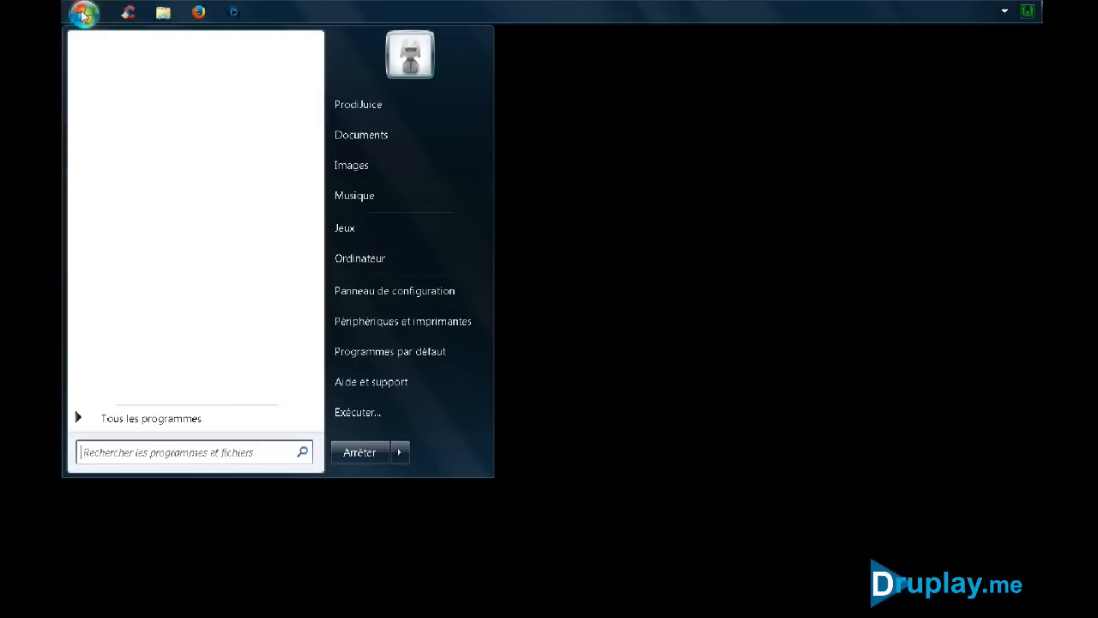
left_click(359, 258)
double_click(386, 180)
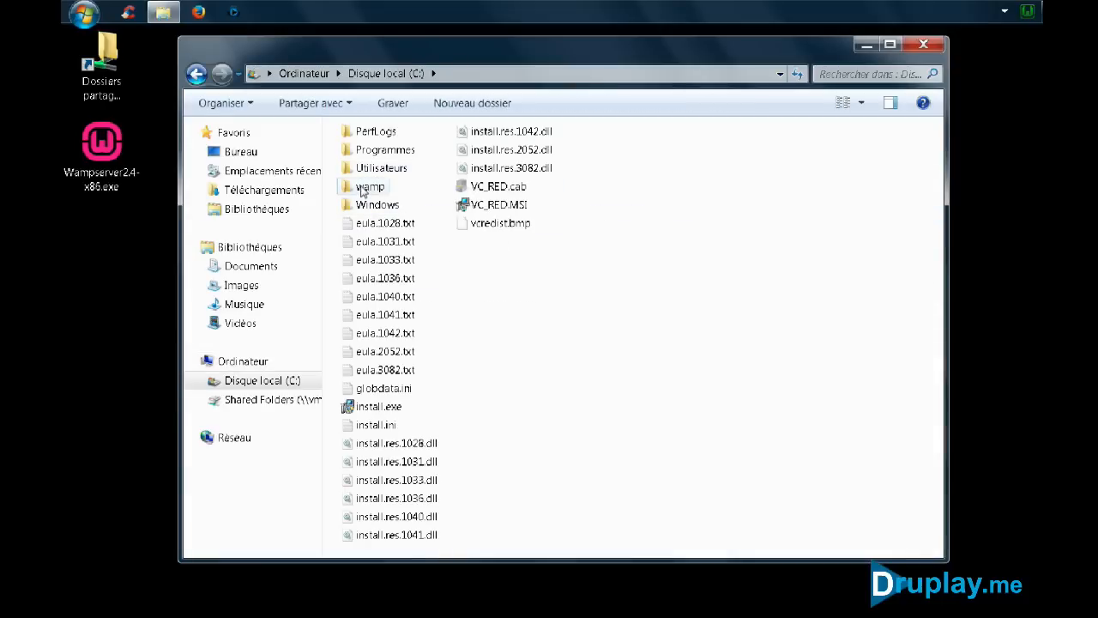
double_click(363, 188)
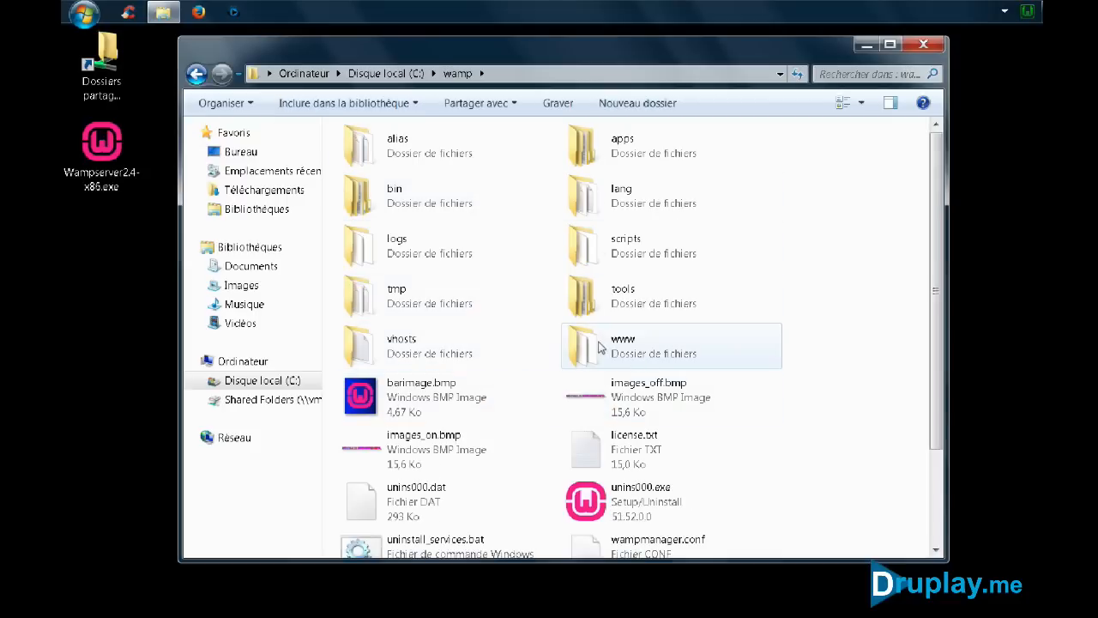
- Pin wampmanager.exe to the Windows Start menu and close the wamp folder window
scroll(518, 388, "down", 3)
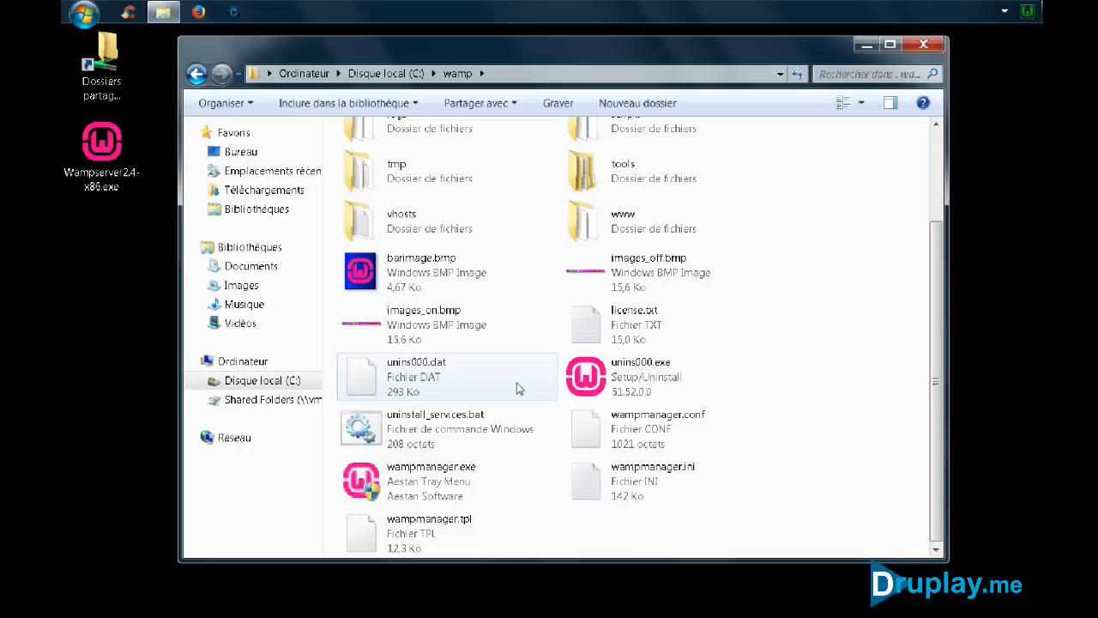
right_click(372, 482)
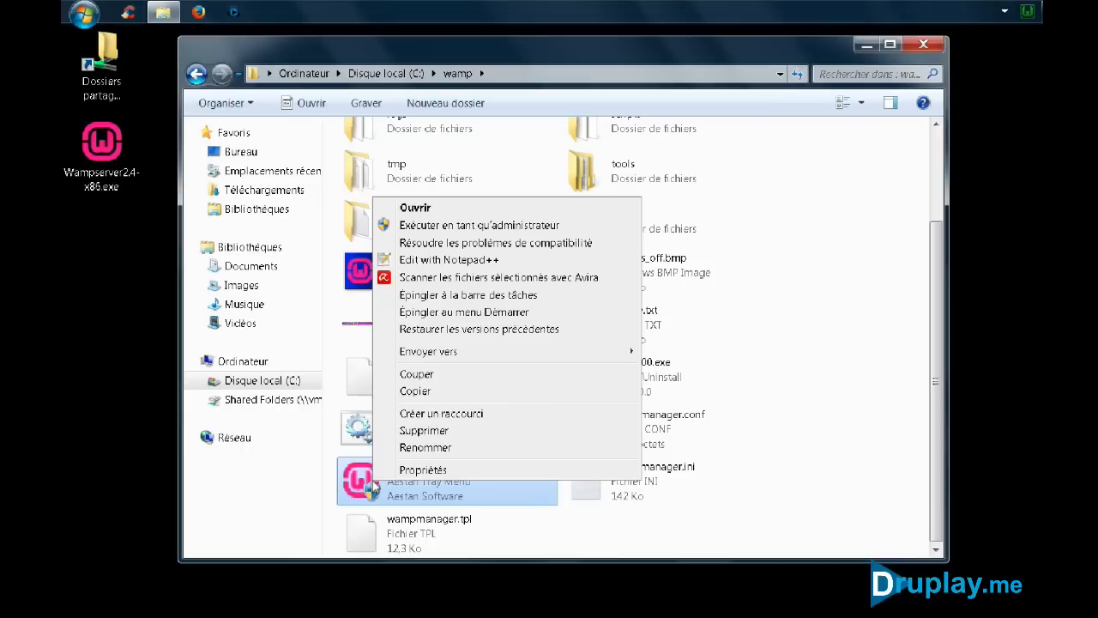
left_click(461, 313)
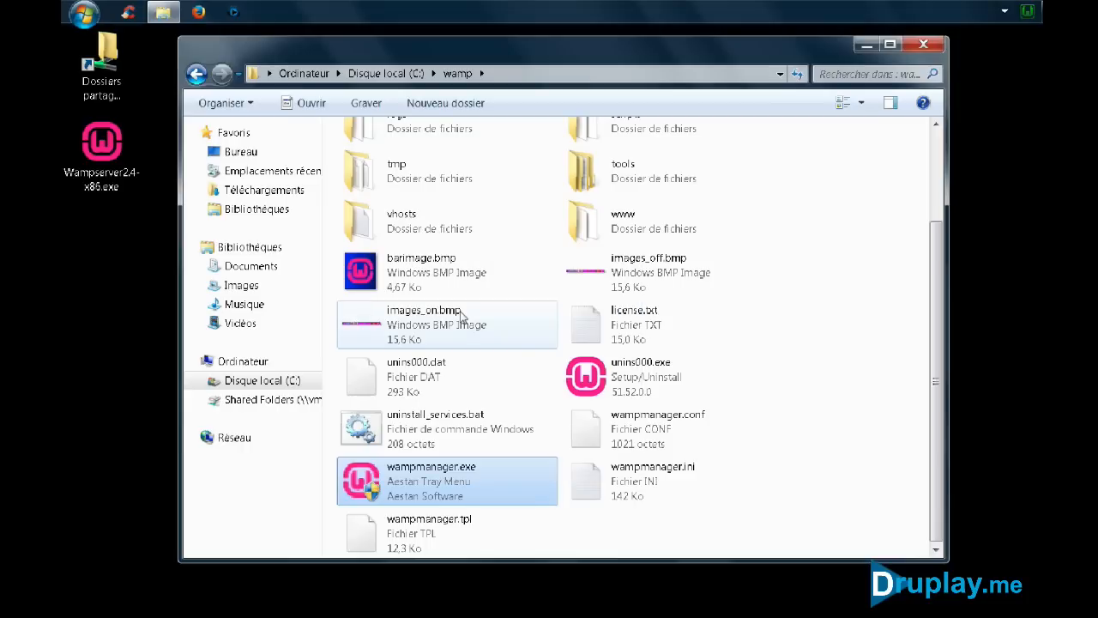
left_click(923, 45)
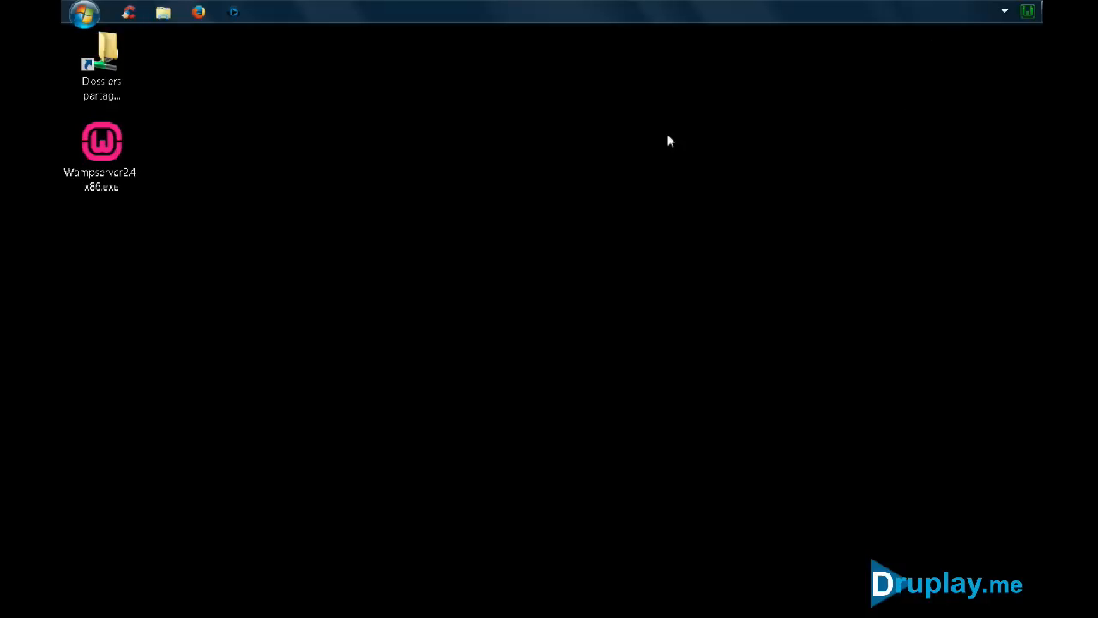
- Try launching WampServer through the pinned Aestan Tray Menu entry, and refuse the user account control request
left_click(80, 11)
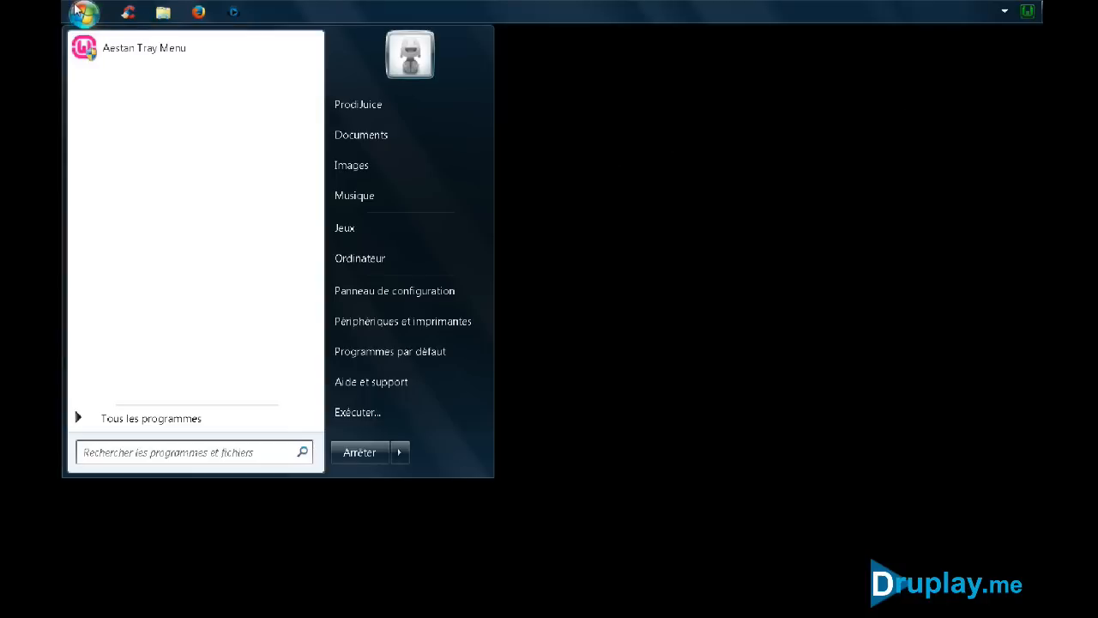
left_click(109, 52)
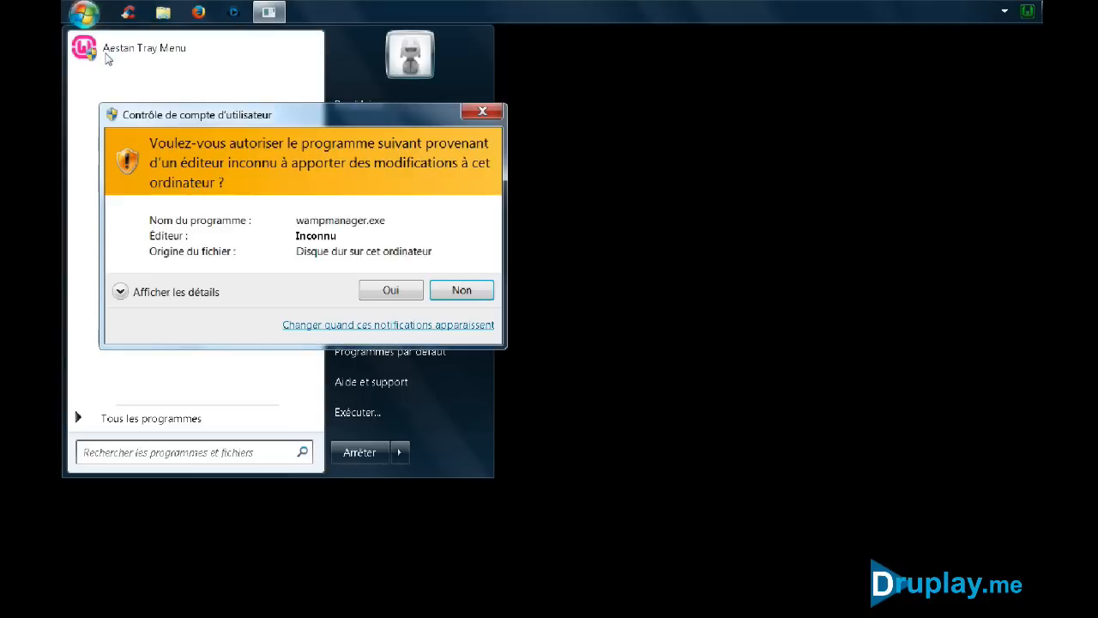
left_click(463, 293)
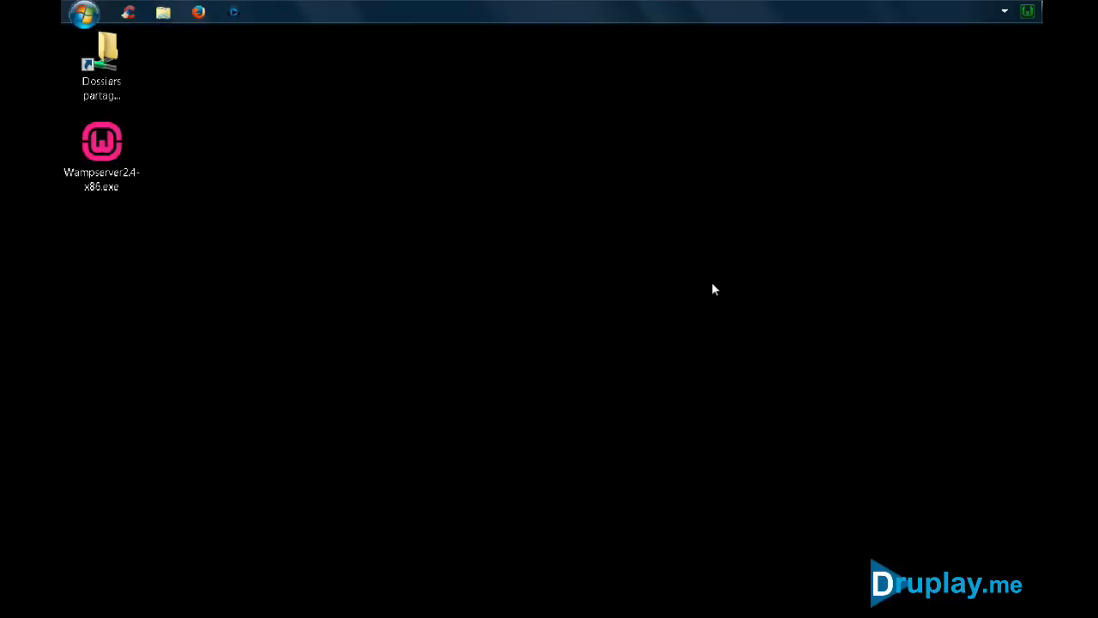